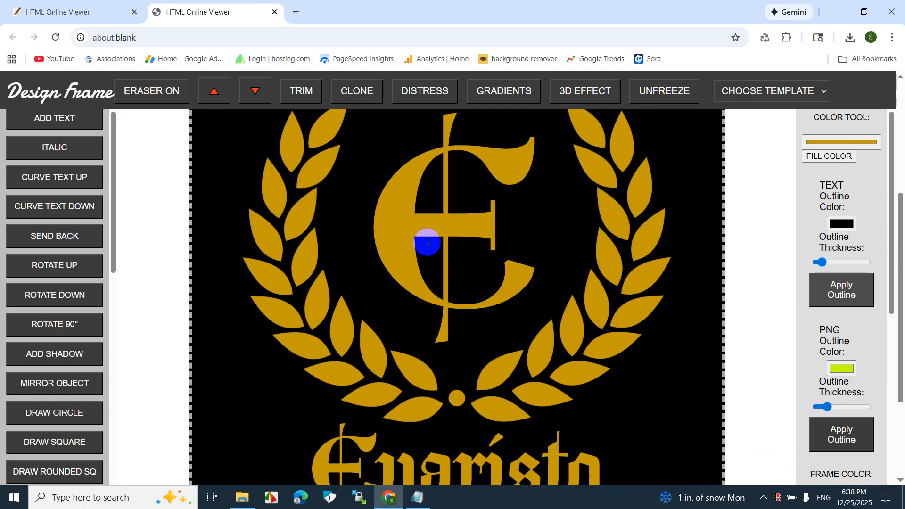
Examine the finished gold laurel wreath and monogram design and the available design tools.
{"action": "scroll", "coordinate": [466, 231], "scroll_direction": "down", "scroll_amount": 3}
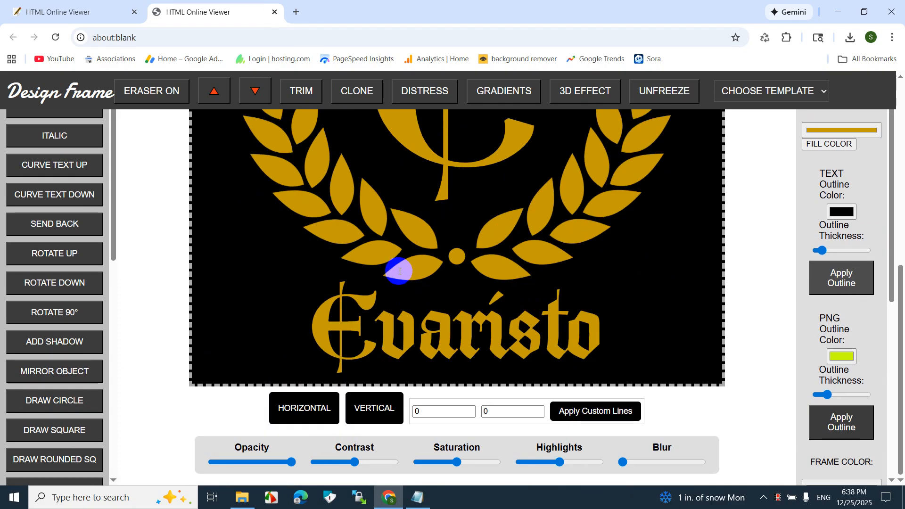
{"action": "scroll", "coordinate": [454, 259], "scroll_direction": "up", "scroll_amount": 6}
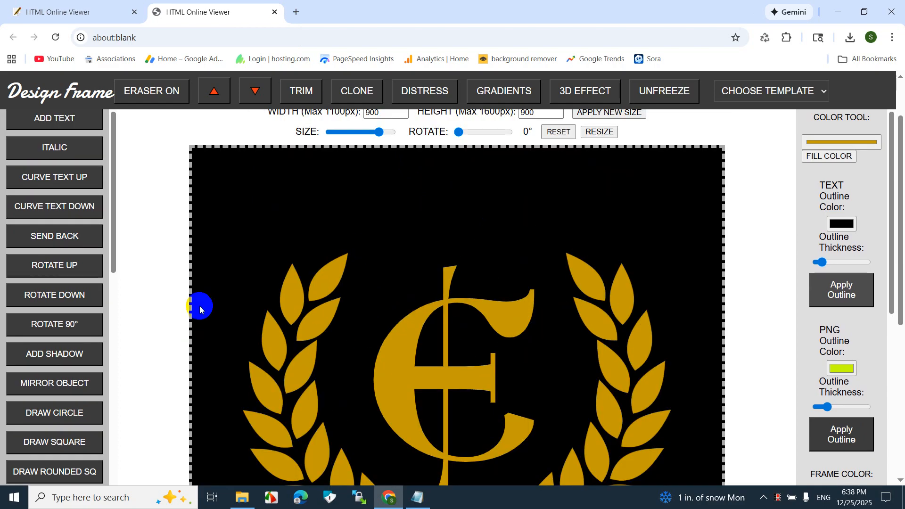
{"action": "scroll", "coordinate": [94, 283], "scroll_direction": "down", "scroll_amount": 6}
{"action": "left_click", "coordinate": [66, 356]}
{"action": "scroll", "coordinate": [66, 356], "scroll_direction": "down", "scroll_amount": 5}
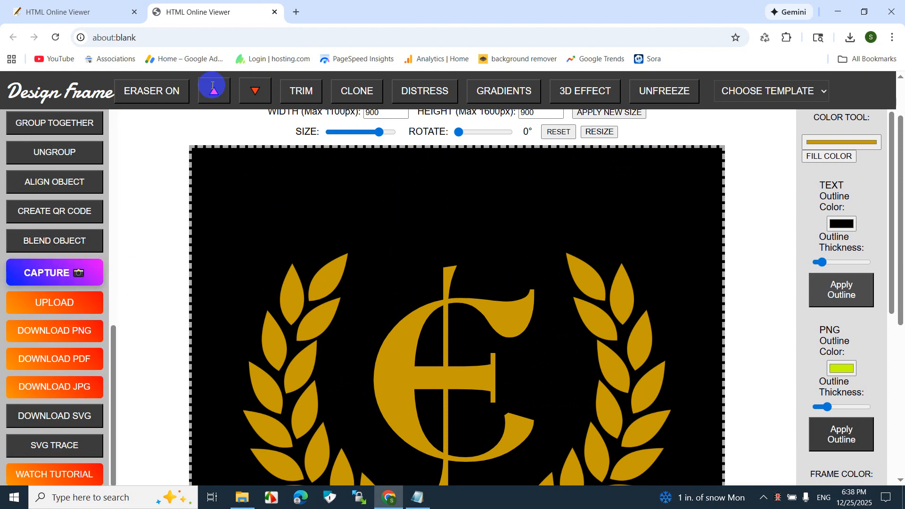
Close the preview and set the blendCopies range input's maximum to 15 in the HTML source.
{"action": "left_click", "coordinate": [275, 12]}
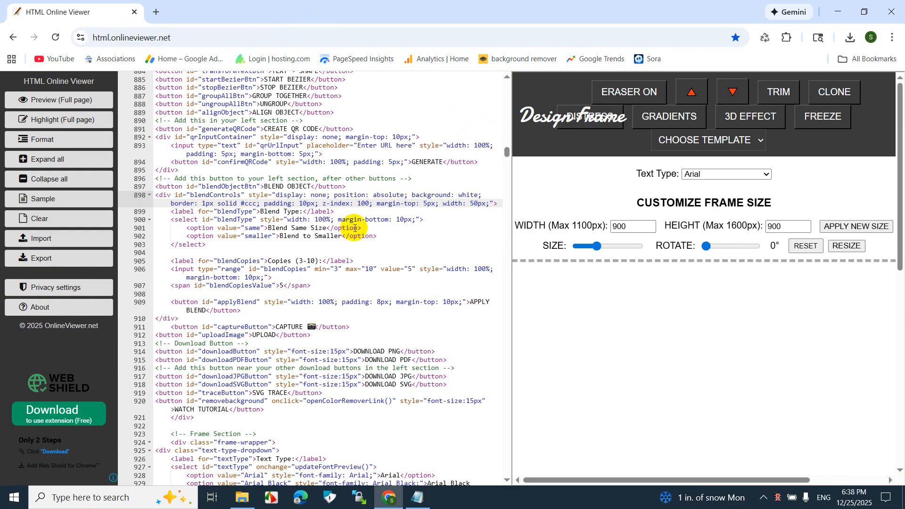
{"action": "left_click", "coordinate": [372, 270]}
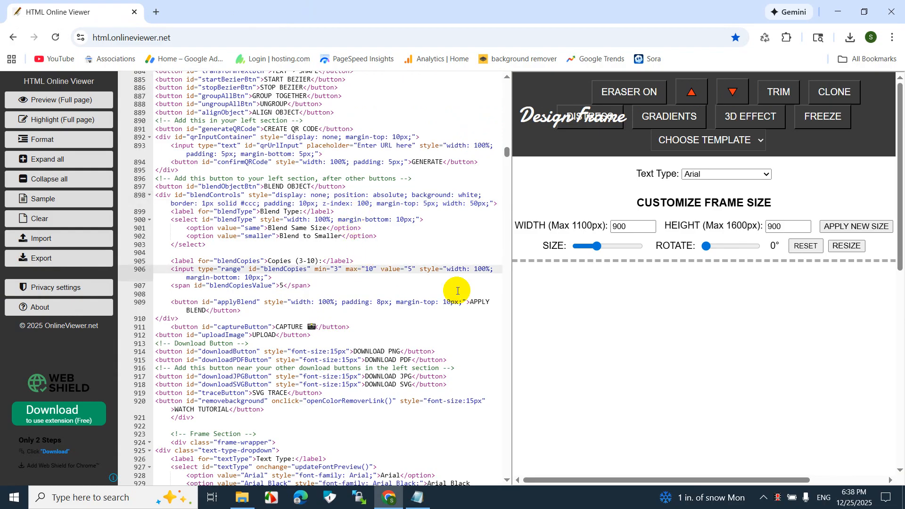
{"action": "key", "text": "BackSpace"}
{"action": "type", "text": "5"}
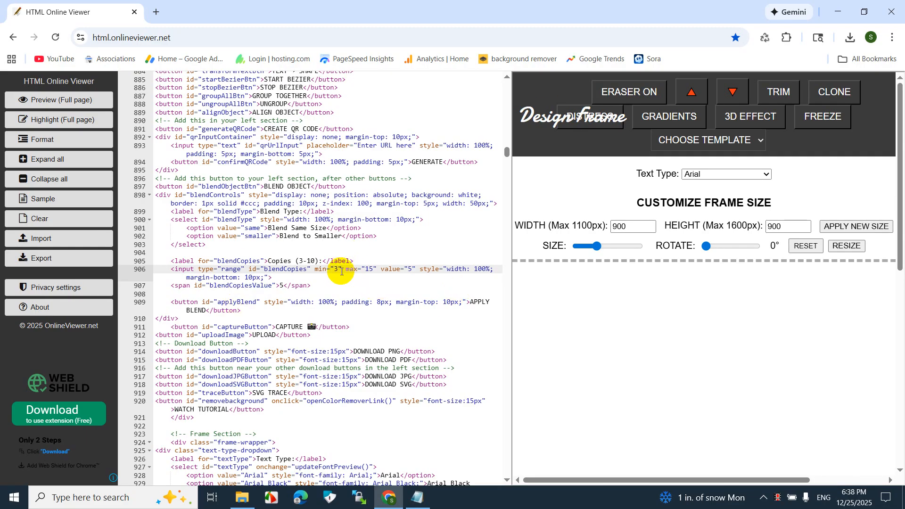
Change the Copies label to the range 3-15 and preview the page at full size.
{"action": "left_click", "coordinate": [311, 260]}
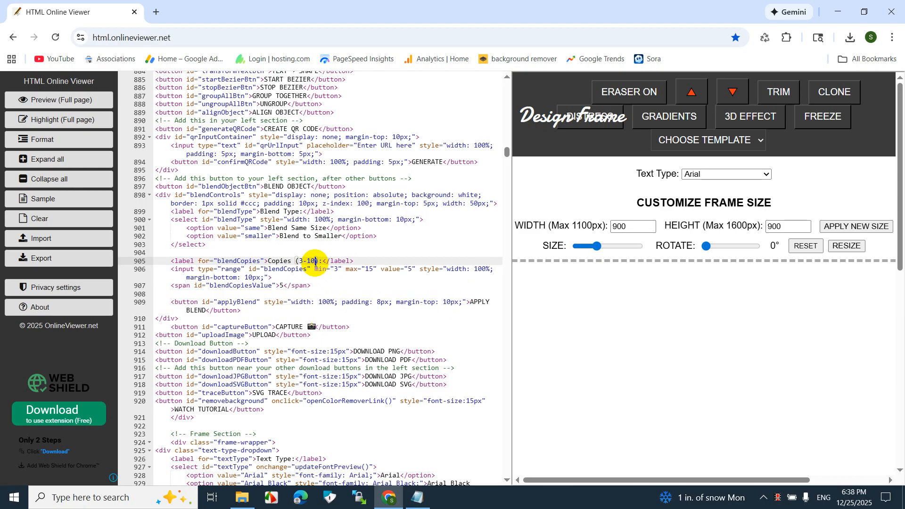
{"action": "key", "text": "BackSpace"}
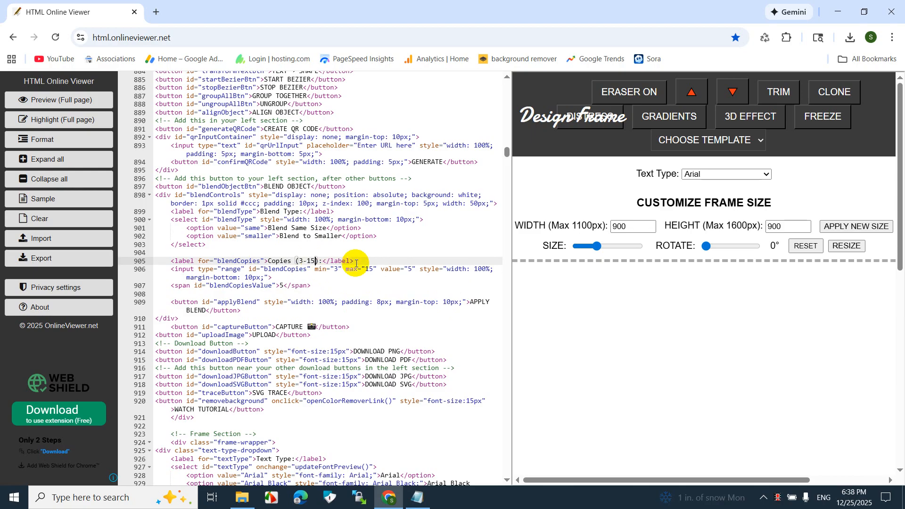
{"action": "type", "text": "5"}
{"action": "left_click", "coordinate": [89, 101]}
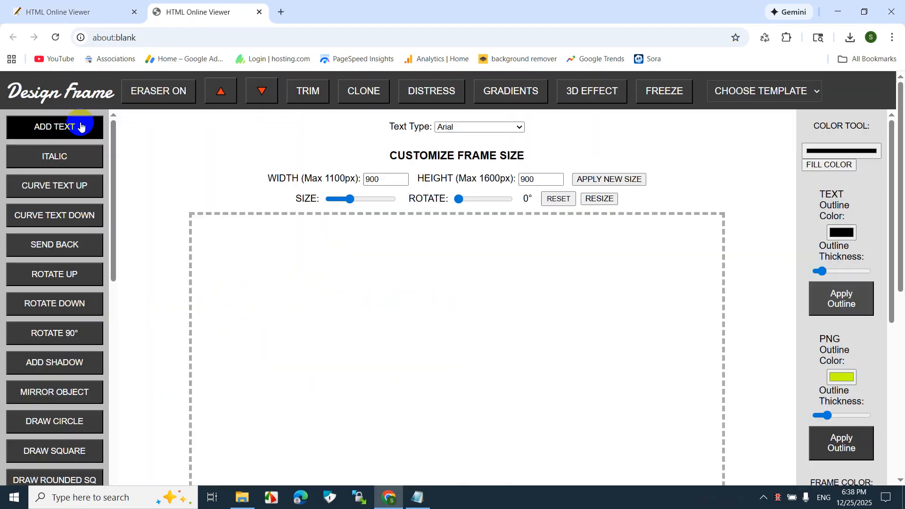
Draw a closed four-point Bezier diamond, slanting from upper left to lower right, in the frame.
{"action": "scroll", "coordinate": [48, 191], "scroll_direction": "down", "scroll_amount": 6}
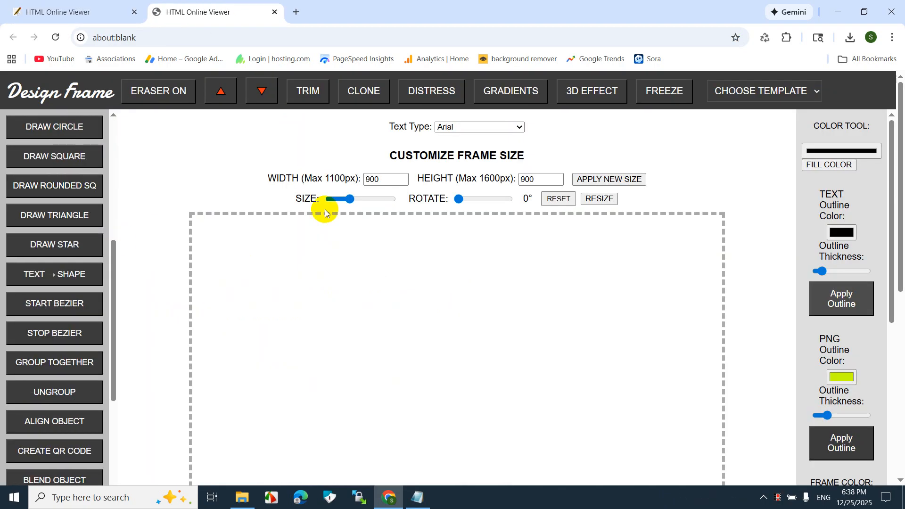
{"action": "scroll", "coordinate": [406, 243], "scroll_direction": "down", "scroll_amount": 8}
{"action": "scroll", "coordinate": [49, 362], "scroll_direction": "down", "scroll_amount": 5}
{"action": "scroll", "coordinate": [109, 256], "scroll_direction": "up", "scroll_amount": 6}
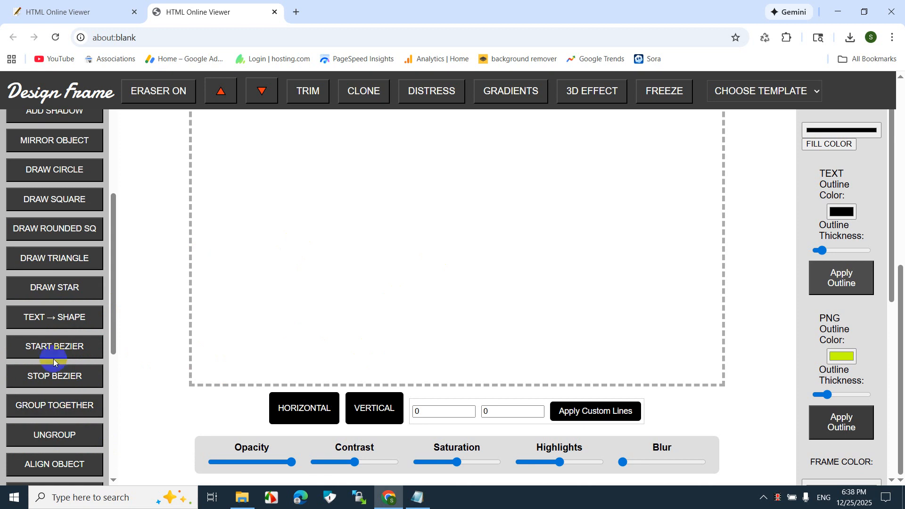
{"action": "left_click", "coordinate": [65, 348]}
{"action": "left_click", "coordinate": [57, 345]}
{"action": "left_click", "coordinate": [391, 178]}
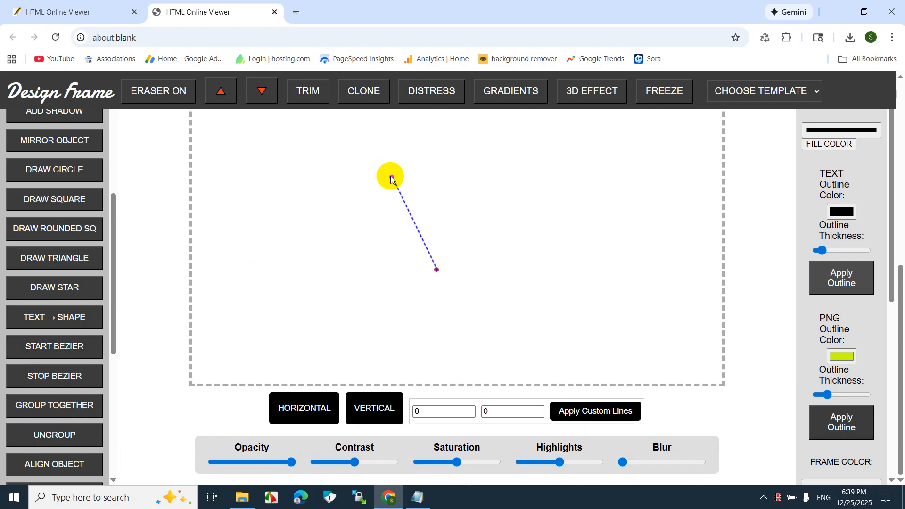
{"action": "left_click", "coordinate": [263, 127]}
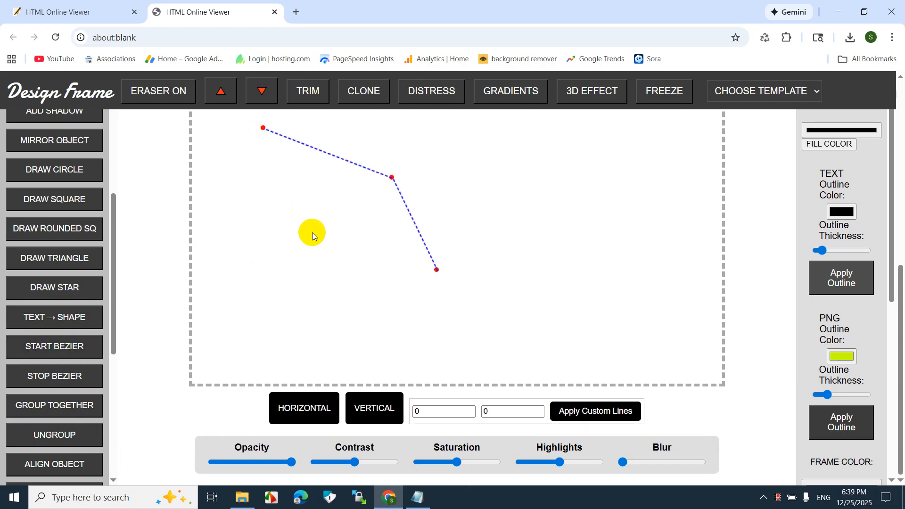
{"action": "left_click", "coordinate": [57, 376]}
Bend all four edges of the Bezier diamond outward to form a pointed leaf.
{"action": "left_click", "coordinate": [371, 196]}
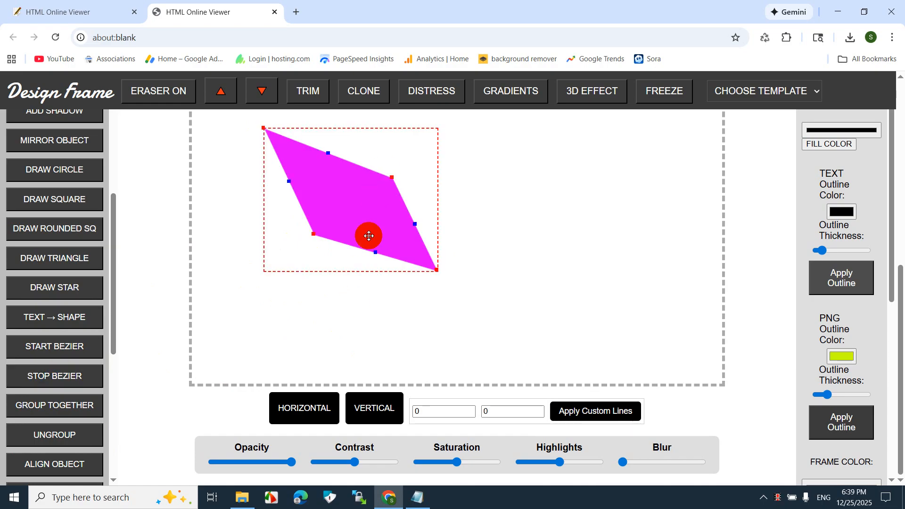
{"action": "left_click_drag", "start_coordinate": [378, 255], "coordinate": [369, 281]}
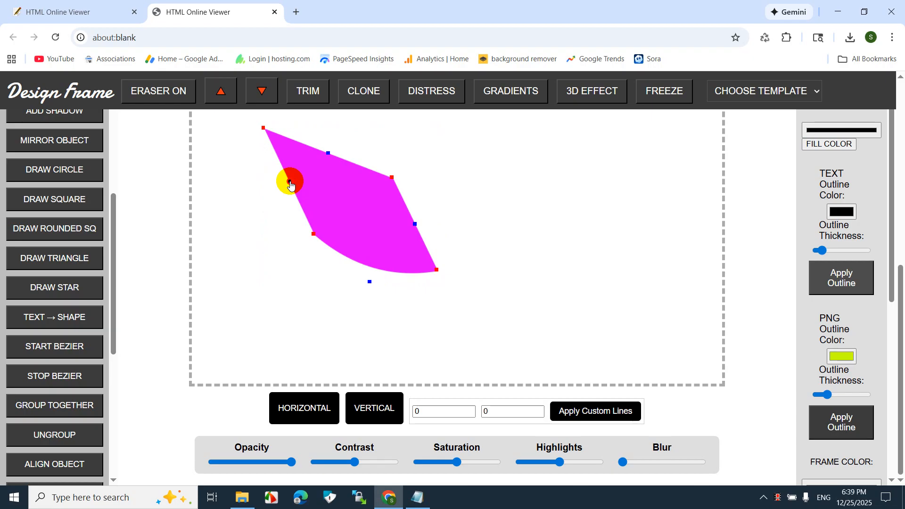
{"action": "left_click_drag", "start_coordinate": [290, 184], "coordinate": [271, 194]}
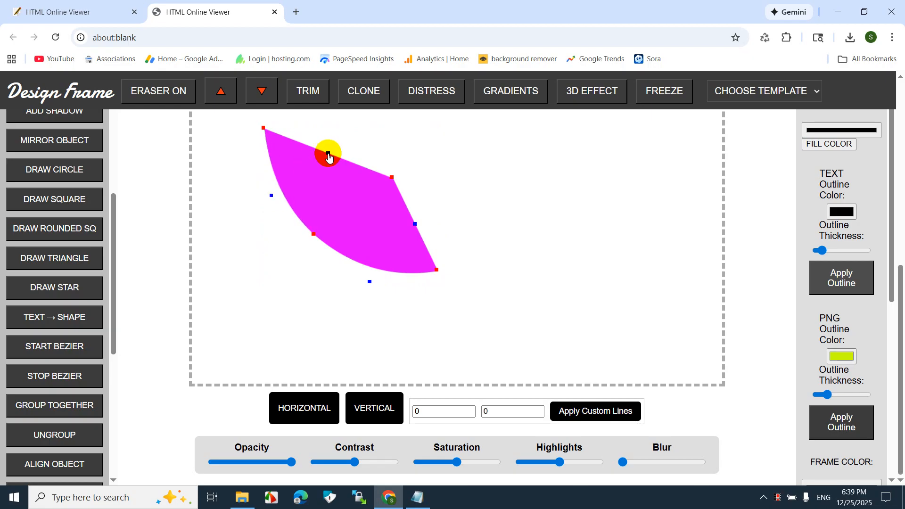
{"action": "left_click_drag", "start_coordinate": [329, 152], "coordinate": [333, 145]}
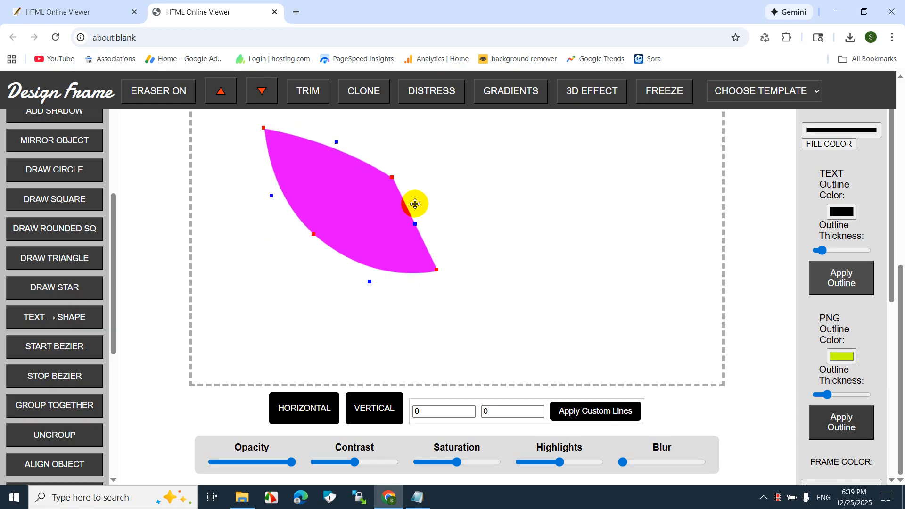
{"action": "left_click_drag", "start_coordinate": [415, 228], "coordinate": [390, 194]}
Fill the leaf with black and reposition it in the left half of the frame.
{"action": "left_click", "coordinate": [812, 142]}
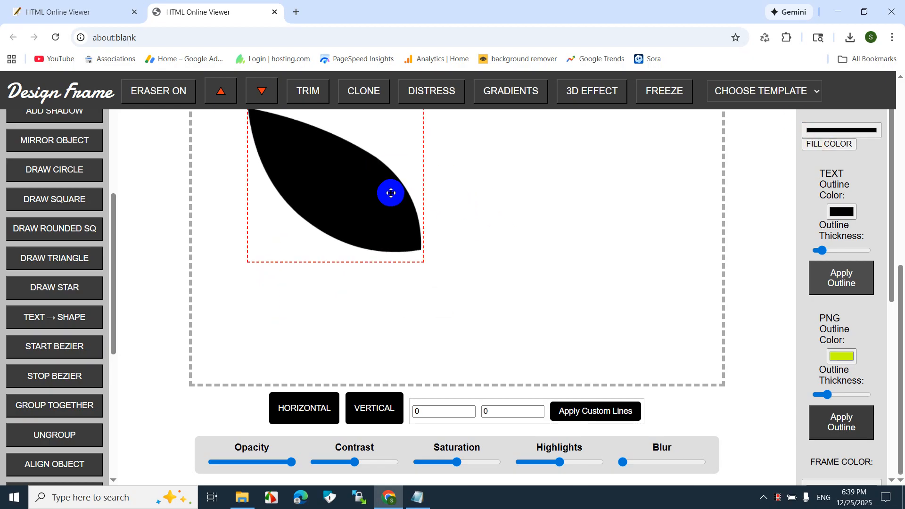
{"action": "scroll", "coordinate": [390, 194], "scroll_direction": "up", "scroll_amount": 6}
{"action": "left_click_drag", "start_coordinate": [313, 422], "coordinate": [332, 335]}
Clone the leaf, mirror the copy, and place it just right of the original.
{"action": "left_click", "coordinate": [363, 90]}
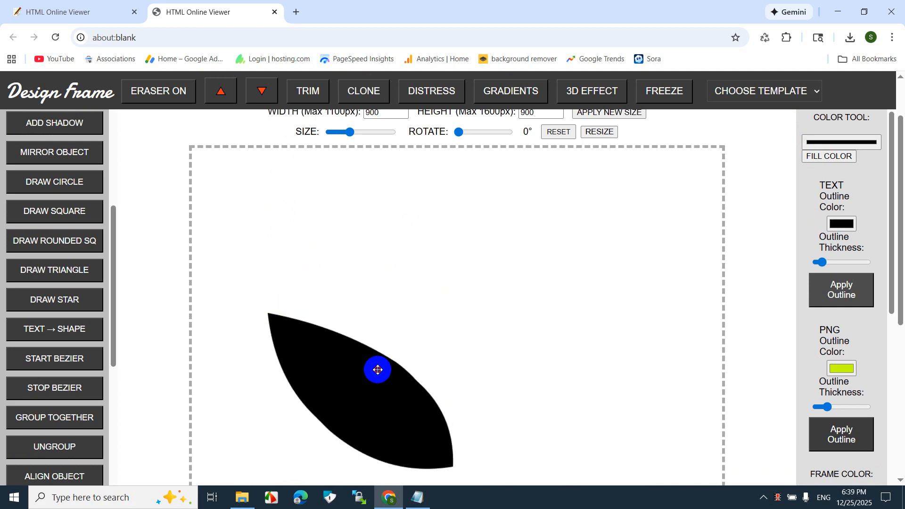
{"action": "left_click_drag", "start_coordinate": [375, 370], "coordinate": [550, 295]}
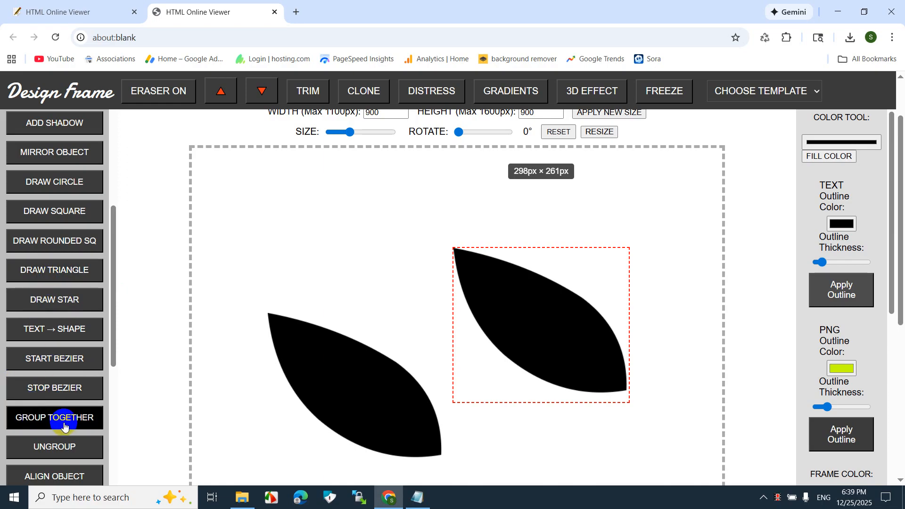
{"action": "scroll", "coordinate": [30, 381], "scroll_direction": "up", "scroll_amount": 5}
{"action": "left_click", "coordinate": [37, 390]}
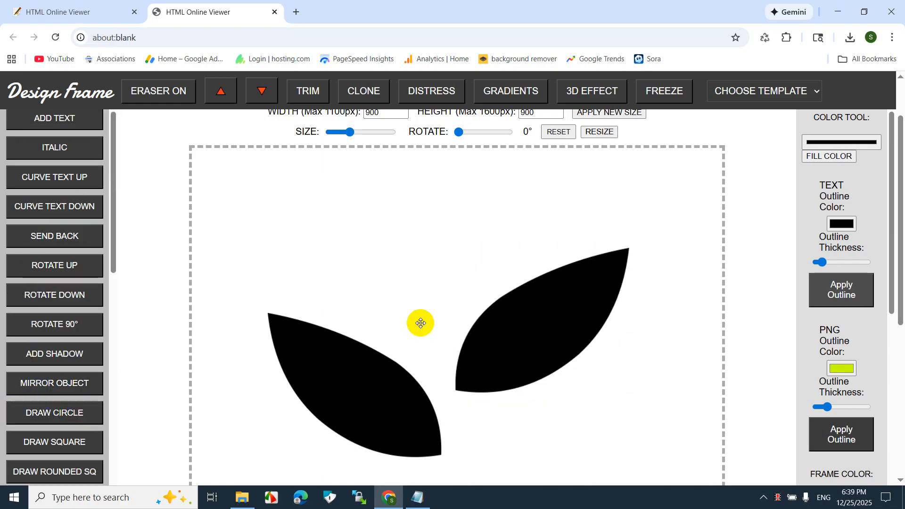
{"action": "left_click_drag", "start_coordinate": [530, 341], "coordinate": [526, 386]}
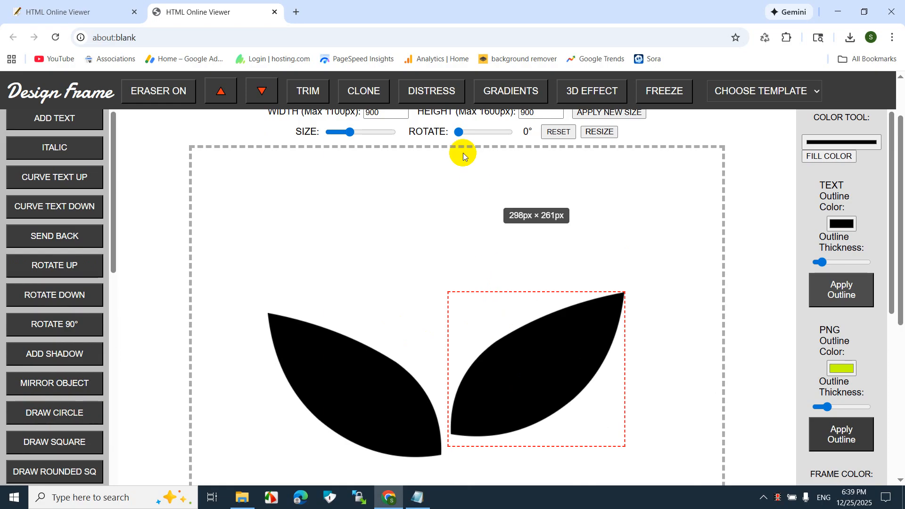
Rotate the mirrored leaf to 85° and position its base beside the first leaf's base.
{"action": "left_click_drag", "start_coordinate": [458, 132], "coordinate": [470, 200]}
{"action": "left_click_drag", "start_coordinate": [517, 306], "coordinate": [513, 337]}
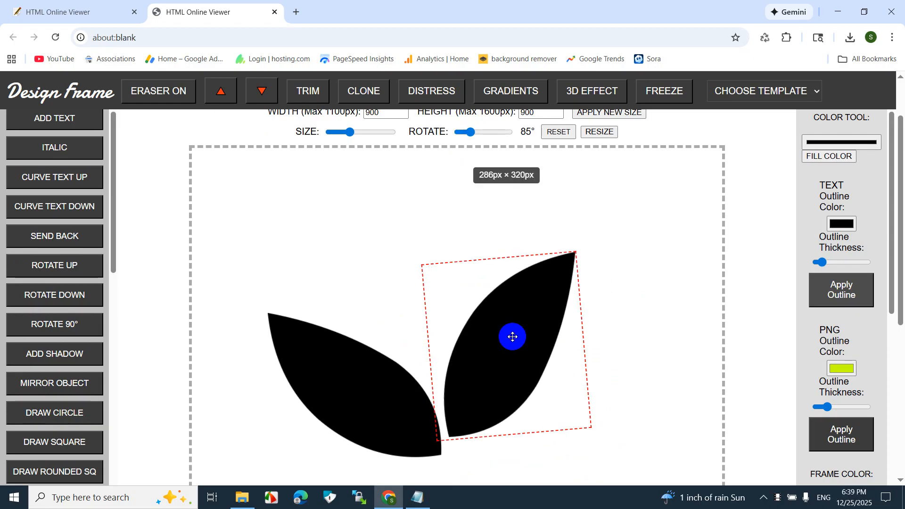
{"action": "left_click", "coordinate": [482, 222]}
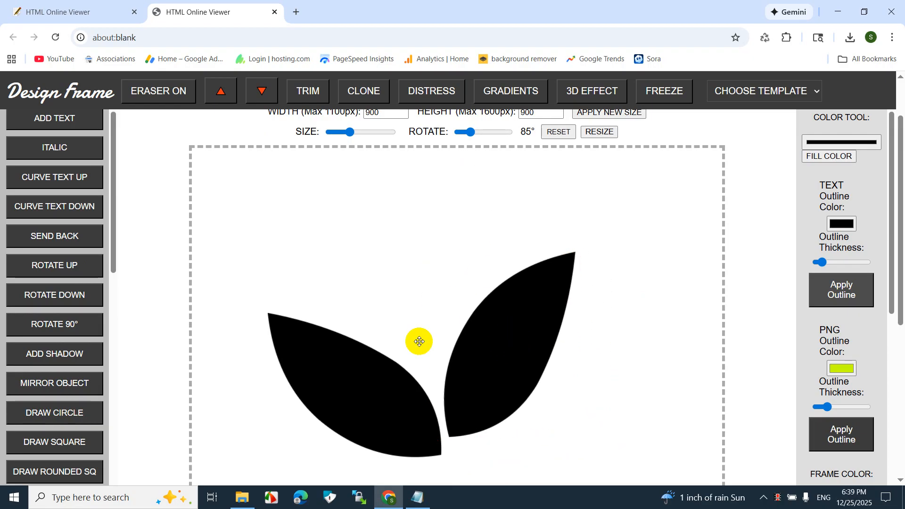
Download the two-leaf design as a PNG and delete both leaves from the frame.
{"action": "scroll", "coordinate": [25, 255], "scroll_direction": "down", "scroll_amount": 10}
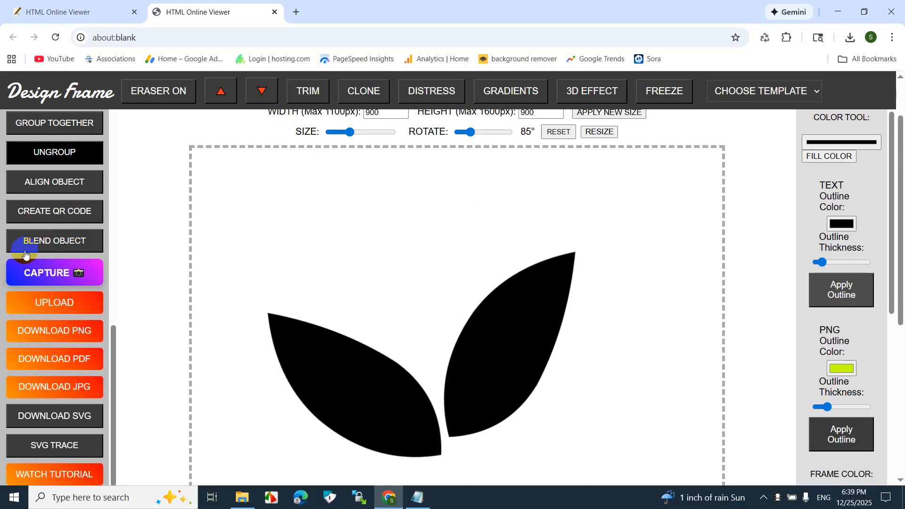
{"action": "left_click", "coordinate": [42, 337]}
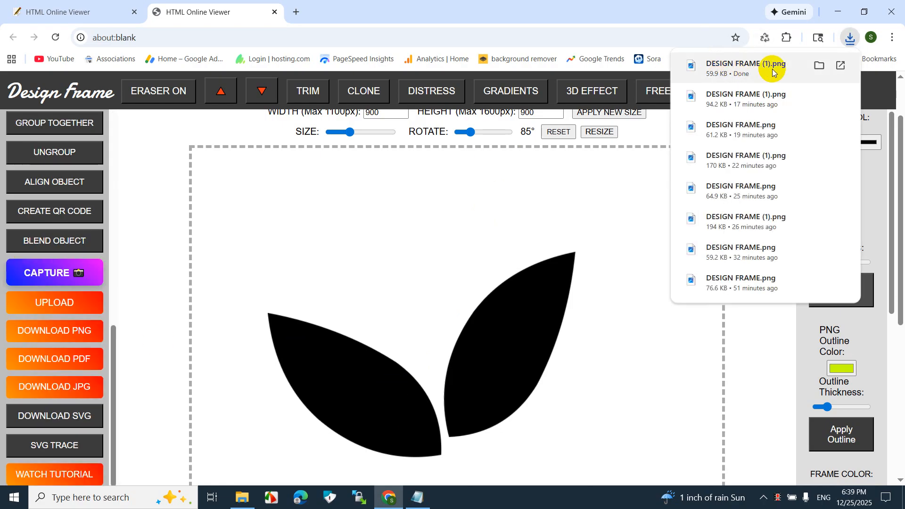
{"action": "left_click", "coordinate": [508, 332]}
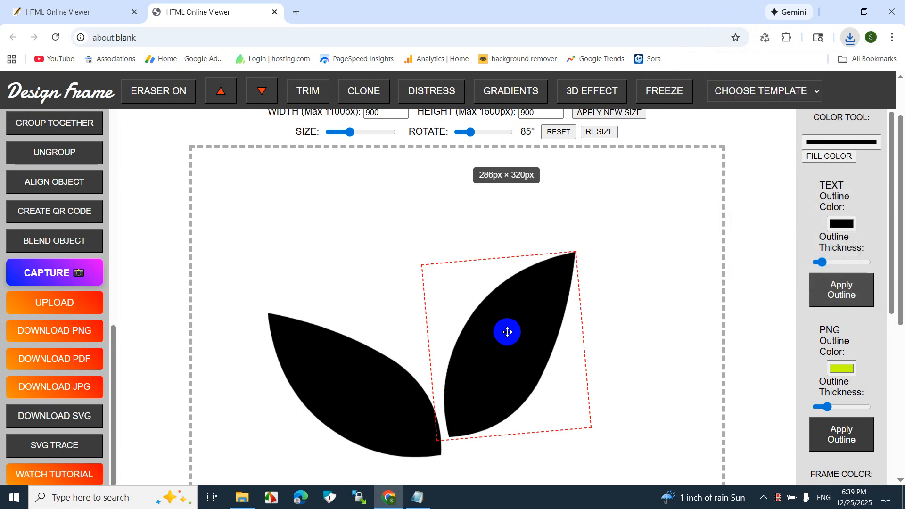
{"action": "key", "text": "Delete"}
{"action": "left_click", "coordinate": [349, 404]}
{"action": "key", "text": "Delete"}
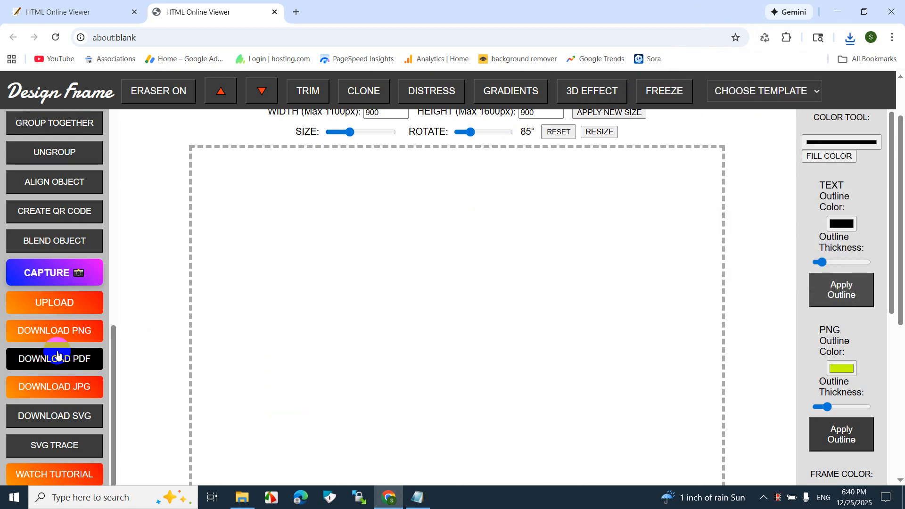
Upload the image DESIGN FRAME (1) from Downloads into the empty frame.
{"action": "left_click", "coordinate": [64, 313]}
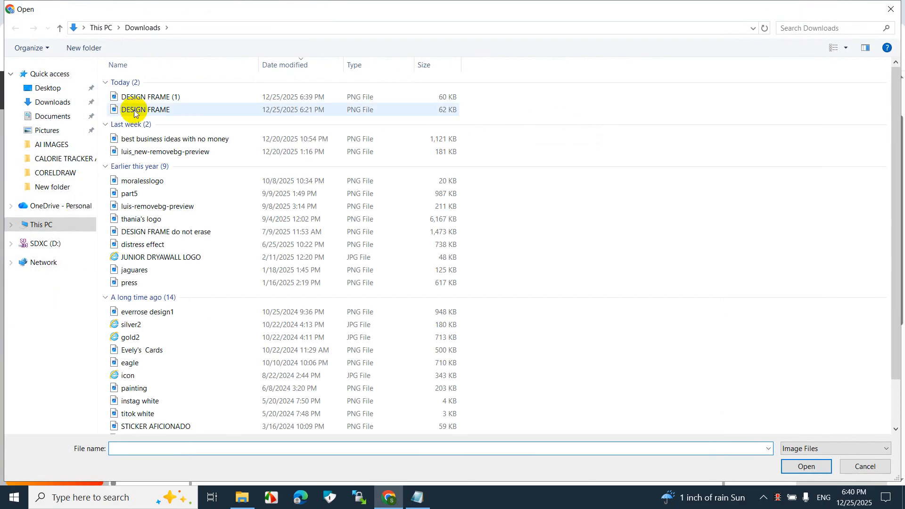
{"action": "left_click", "coordinate": [140, 98]}
{"action": "double_click", "coordinate": [140, 97]}
{"action": "left_click", "coordinate": [695, 312]}
{"action": "scroll", "coordinate": [695, 313], "scroll_direction": "down", "scroll_amount": 2}
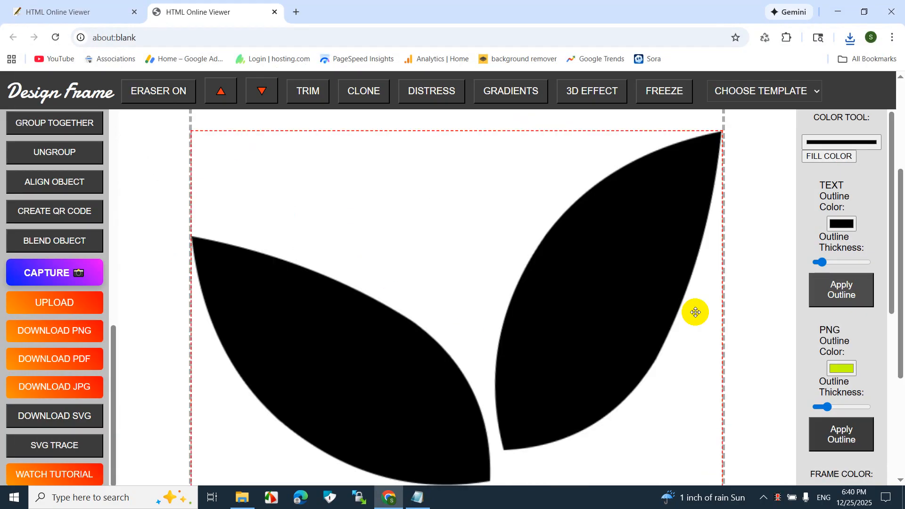
Shrink the uploaded leaf pair and place it at the frame's top centre.
{"action": "scroll", "coordinate": [695, 312], "scroll_direction": "up", "scroll_amount": 3}
{"action": "mouse_move", "coordinate": [349, 199]}
{"action": "left_mouse_down"}
{"action": "mouse_move", "coordinate": [370, 198]}
{"action": "mouse_move", "coordinate": [339, 210]}
{"action": "left_mouse_up"}
{"action": "left_click_drag", "start_coordinate": [436, 455], "coordinate": [461, 268]}
{"action": "left_click", "coordinate": [424, 363]}
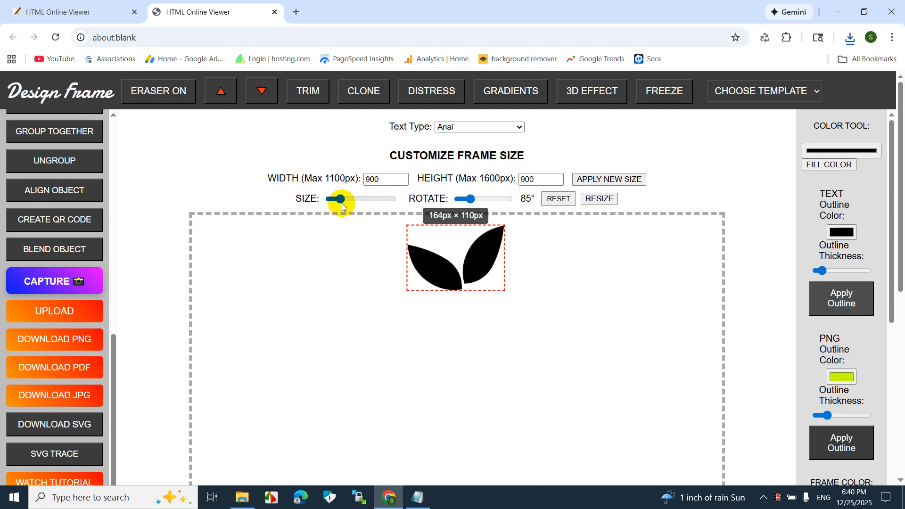
{"action": "left_click_drag", "start_coordinate": [342, 203], "coordinate": [340, 203]}
{"action": "left_click_drag", "start_coordinate": [432, 273], "coordinate": [430, 263]}
{"action": "left_click", "coordinate": [449, 372]}
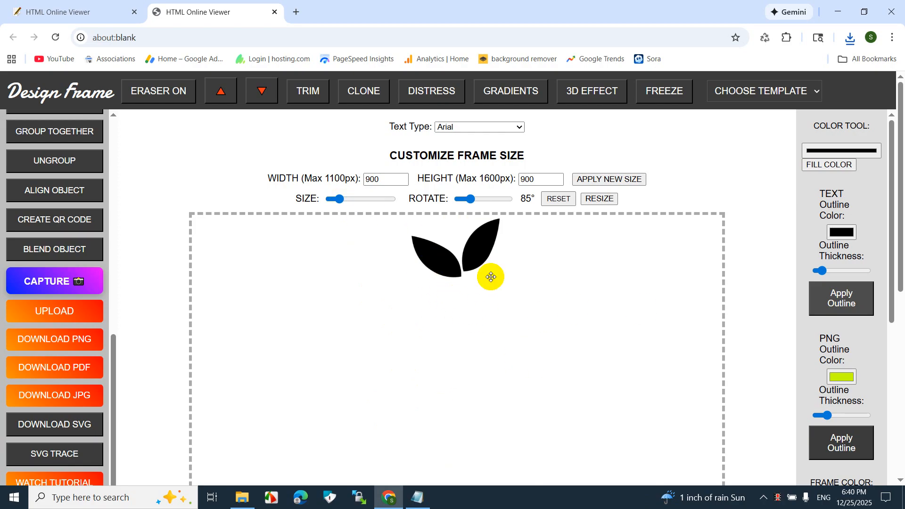
{"action": "left_click", "coordinate": [482, 257]}
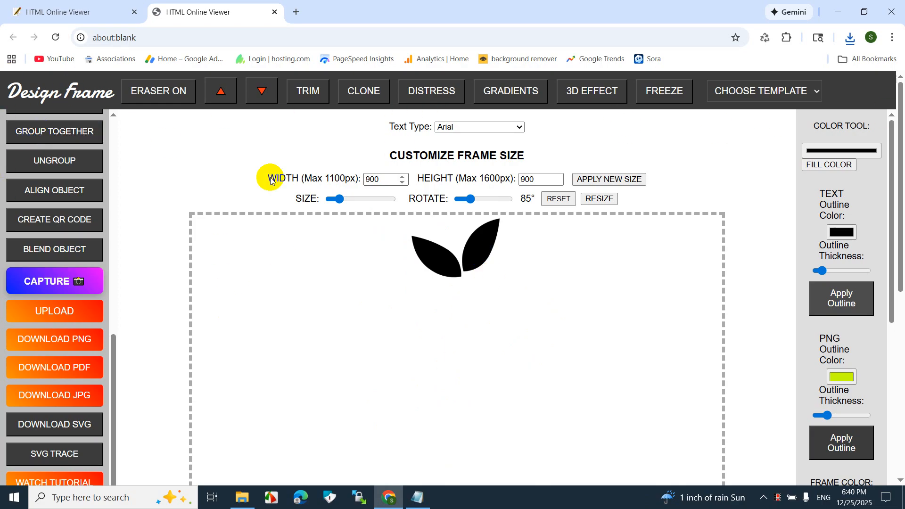
{"action": "left_click", "coordinate": [38, 250]}
{"action": "left_click", "coordinate": [77, 349]}
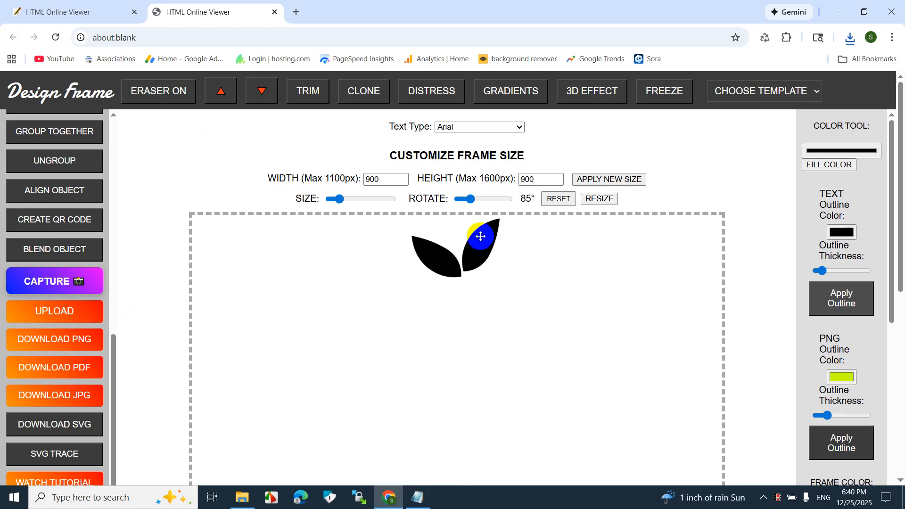
{"action": "left_click", "coordinate": [99, 341]}
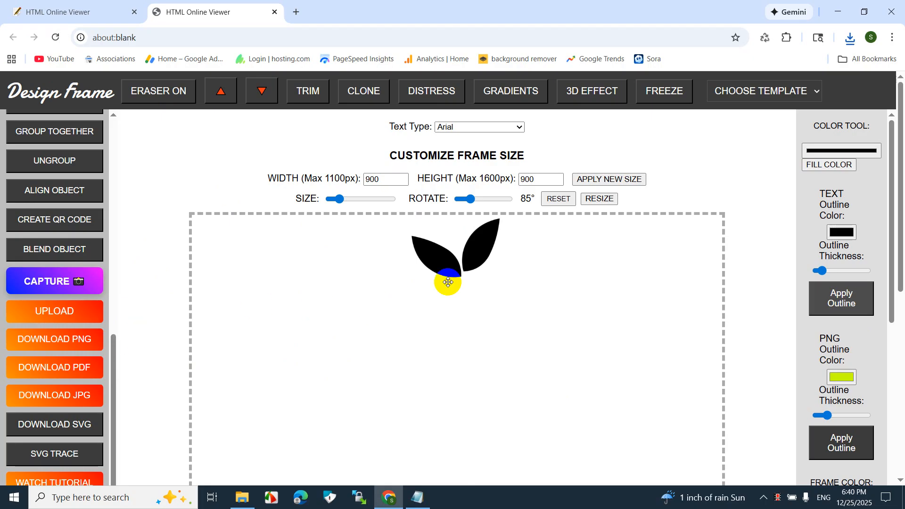
Nudge the leaf pair slightly right and down, and set up a same-size blend with 13 copies.
{"action": "left_click_drag", "start_coordinate": [462, 279], "coordinate": [488, 269]}
{"action": "left_click", "coordinate": [222, 304]}
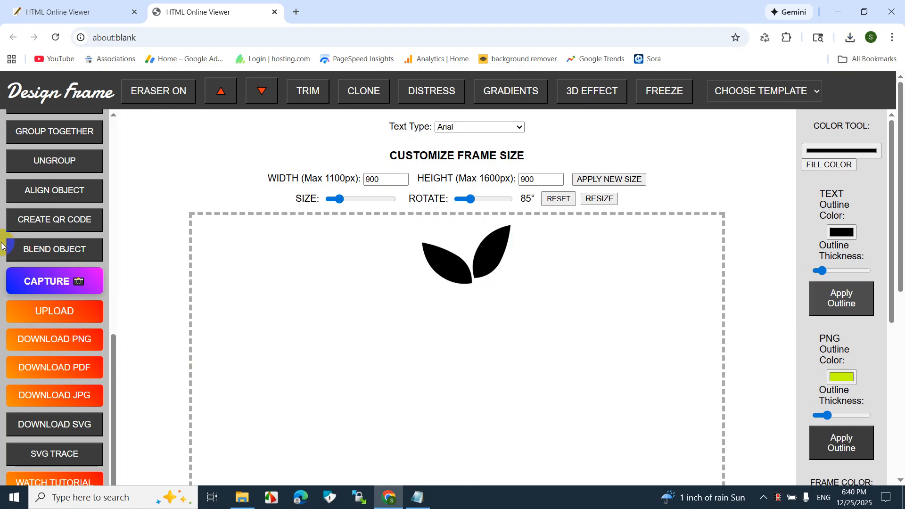
{"action": "left_click", "coordinate": [63, 253]}
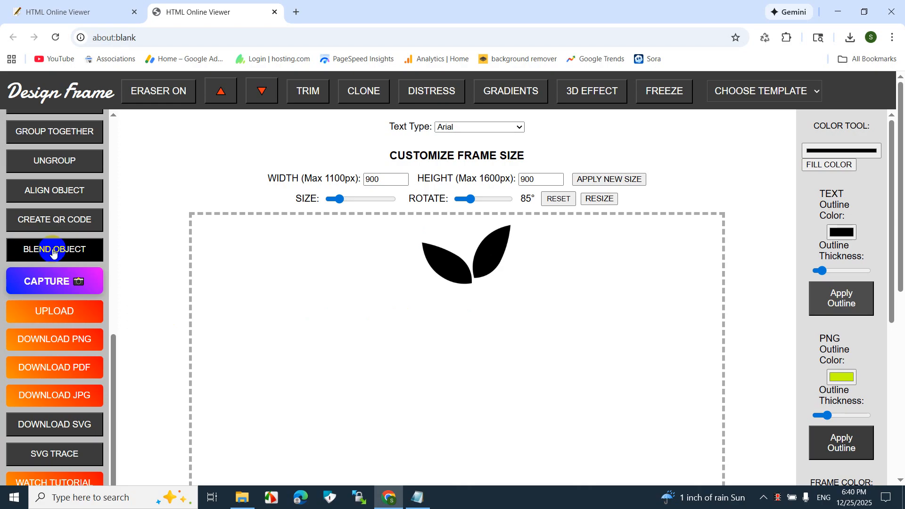
{"action": "scroll", "coordinate": [92, 301], "scroll_direction": "up", "scroll_amount": 5}
{"action": "scroll", "coordinate": [70, 240], "scroll_direction": "up", "scroll_amount": 4}
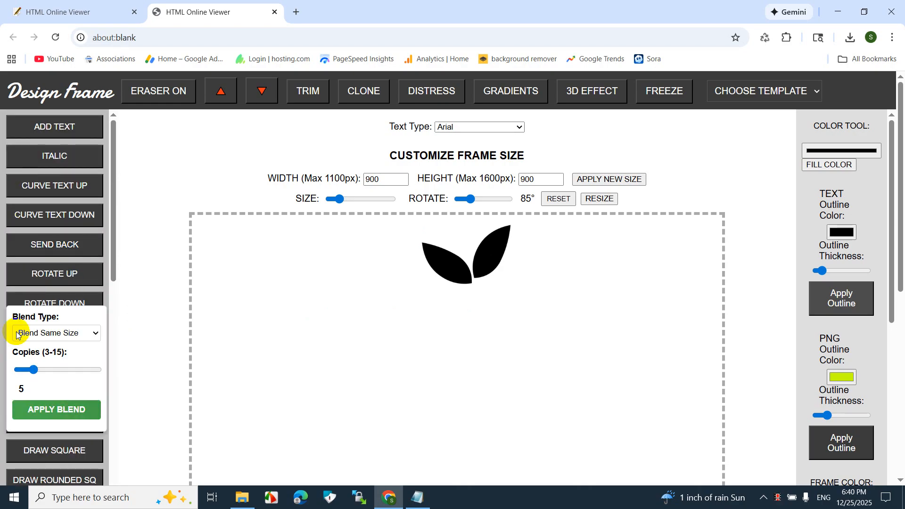
{"action": "left_click", "coordinate": [75, 334]}
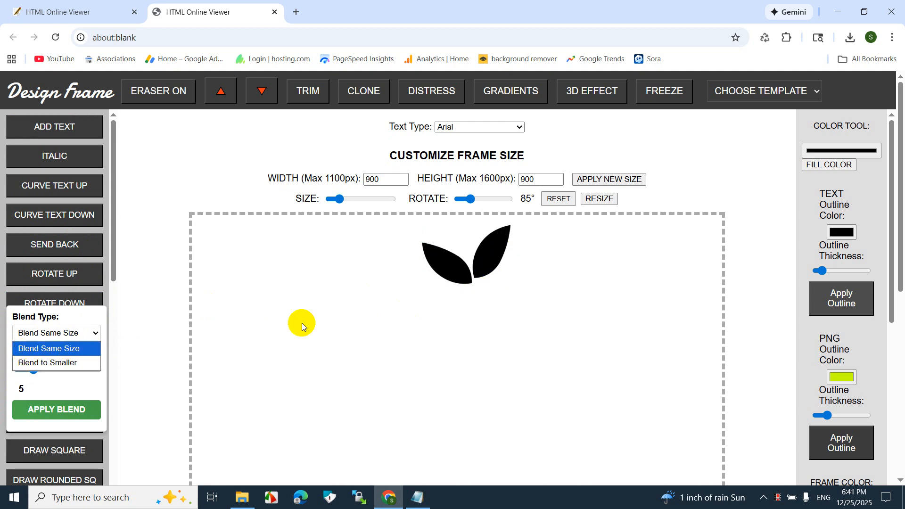
{"action": "left_click", "coordinate": [33, 349]}
{"action": "left_click_drag", "start_coordinate": [34, 370], "coordinate": [72, 387]}
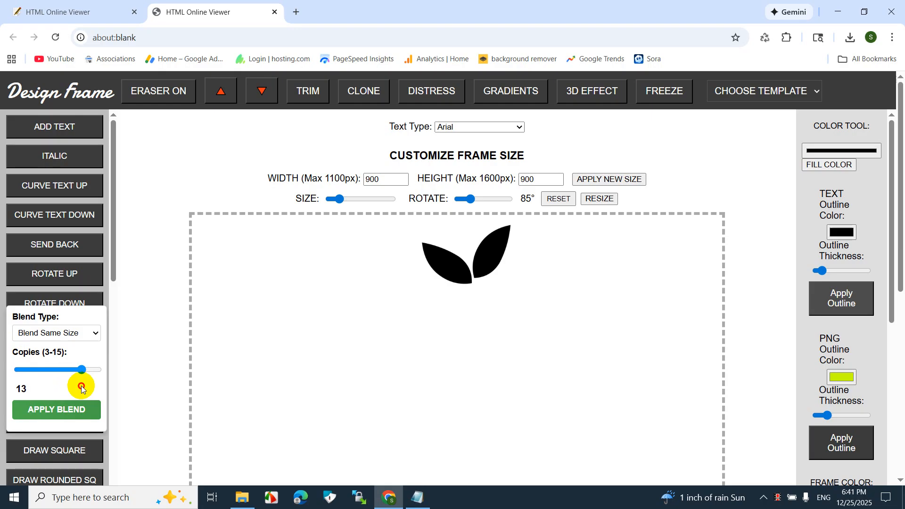
Apply the configured blend to the leaf pair at the frame's top centre.
{"action": "left_click", "coordinate": [440, 259]}
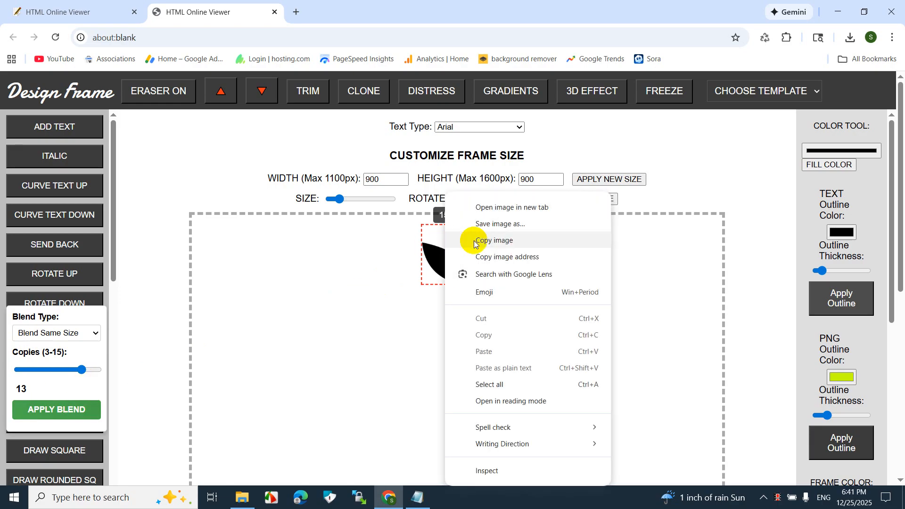
{"action": "left_click", "coordinate": [479, 241]}
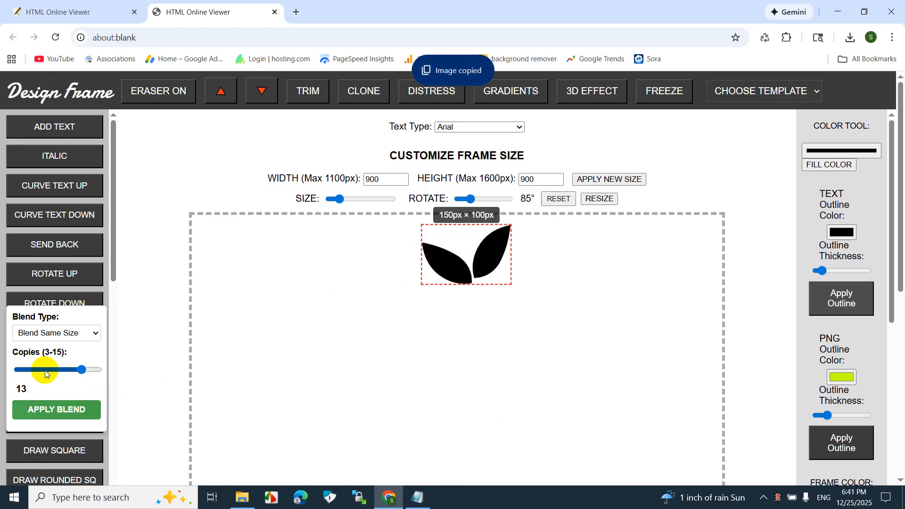
{"action": "left_click", "coordinate": [70, 410]}
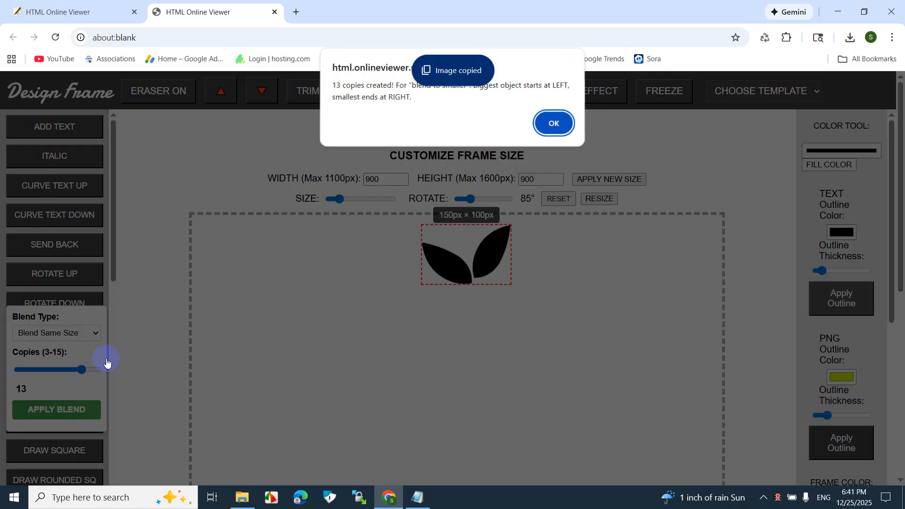
{"action": "left_click", "coordinate": [554, 125]}
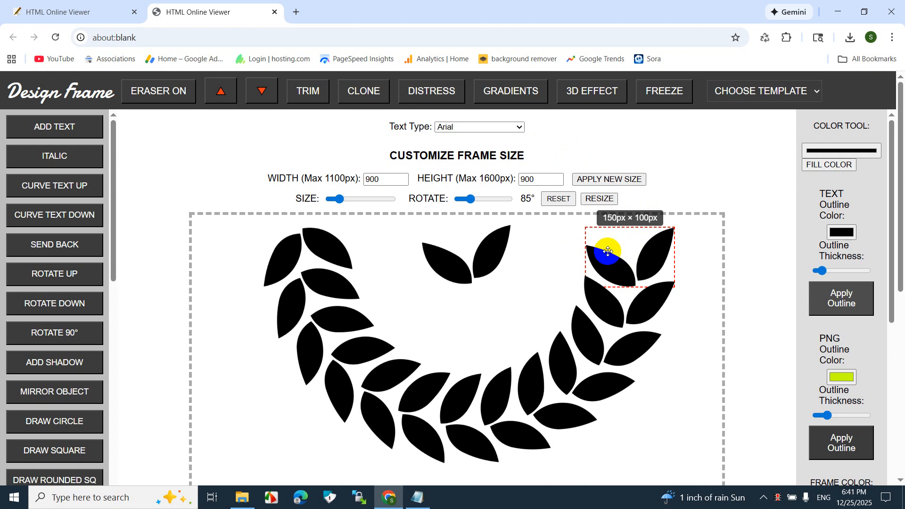
Delete the two uppermost leaf pairs from the right end of the blended wreath.
{"action": "left_click_drag", "start_coordinate": [608, 252], "coordinate": [595, 234]}
{"action": "key", "text": "Delete"}
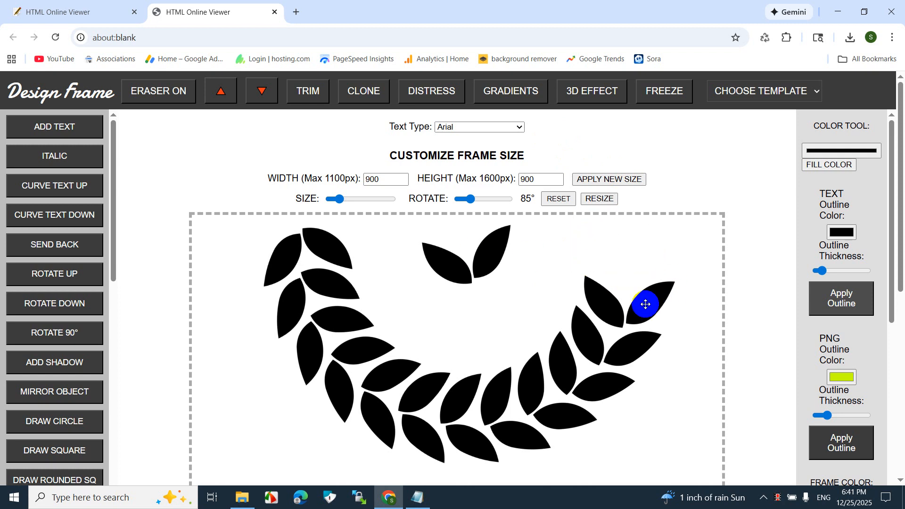
{"action": "left_click", "coordinate": [613, 310]}
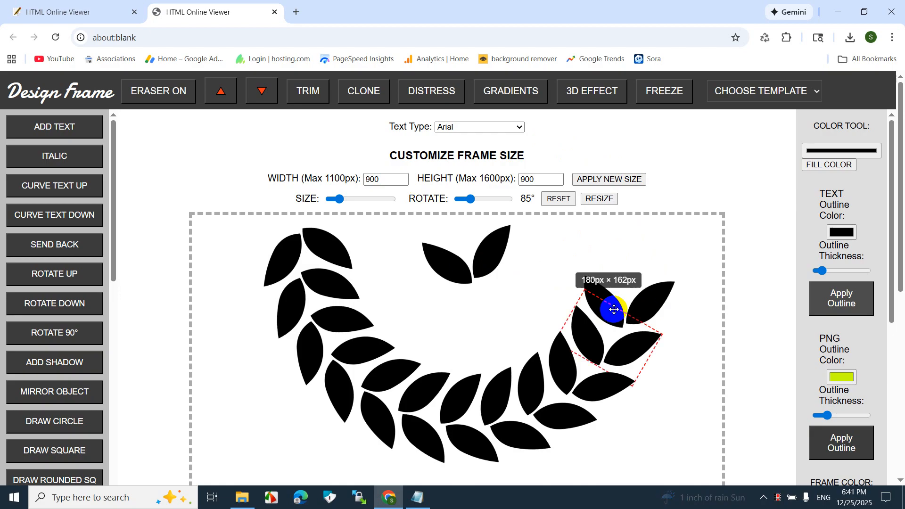
{"action": "left_click_drag", "start_coordinate": [624, 307], "coordinate": [661, 297]}
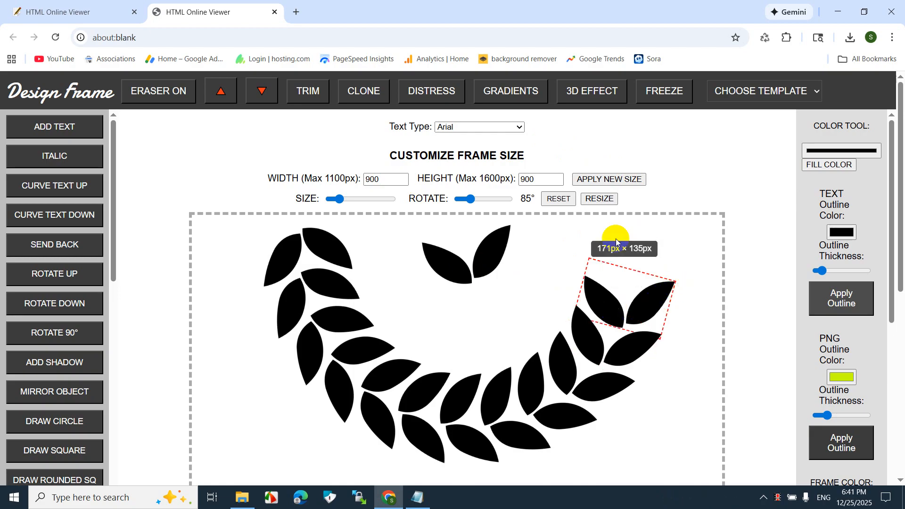
{"action": "key", "text": "Delete"}
Erase the left leaf of the original pair between the wreath's ends with the eraser, leaving only the right leaf.
{"action": "left_click_drag", "start_coordinate": [497, 258], "coordinate": [522, 280]}
{"action": "left_click", "coordinate": [149, 94]}
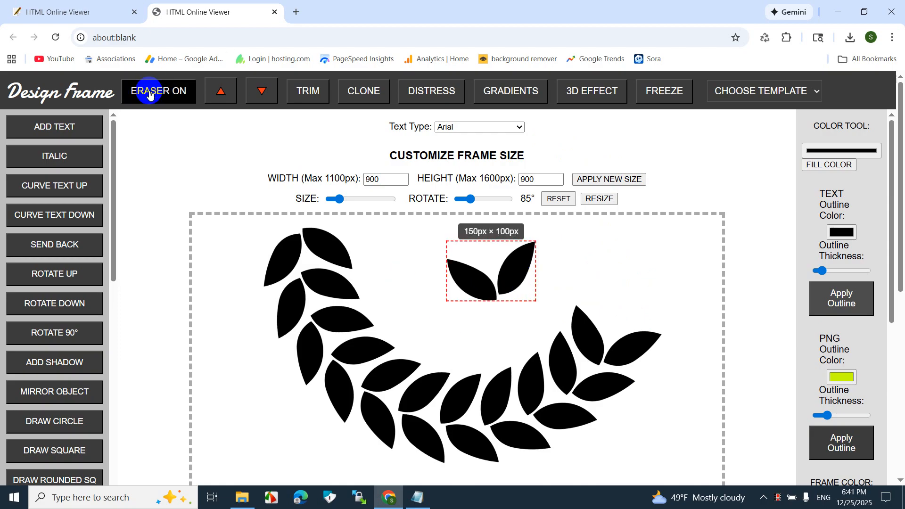
{"action": "left_click", "coordinate": [150, 94]}
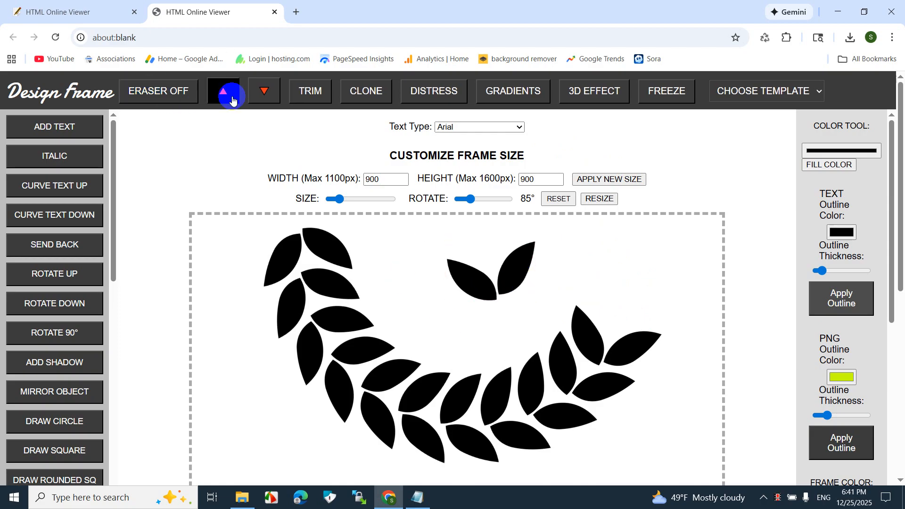
{"action": "left_click", "coordinate": [457, 266]}
{"action": "left_click", "coordinate": [468, 282]}
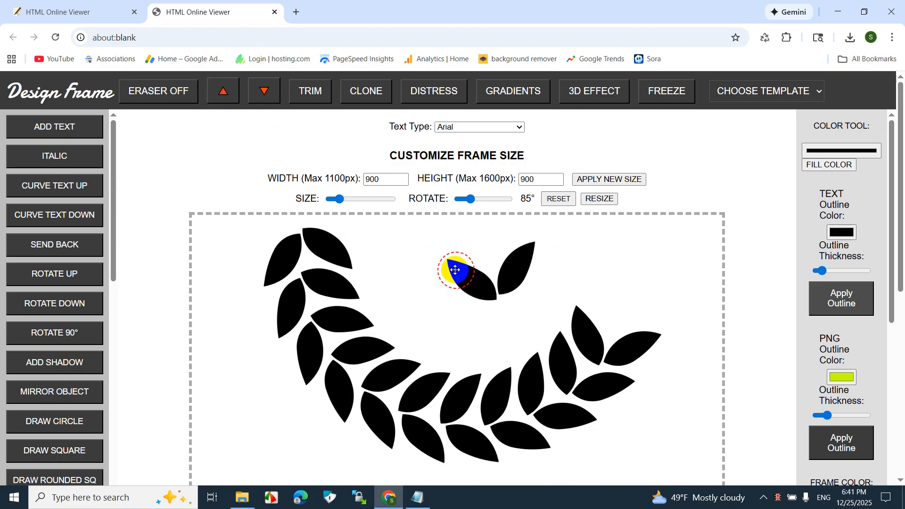
{"action": "left_click", "coordinate": [455, 271]}
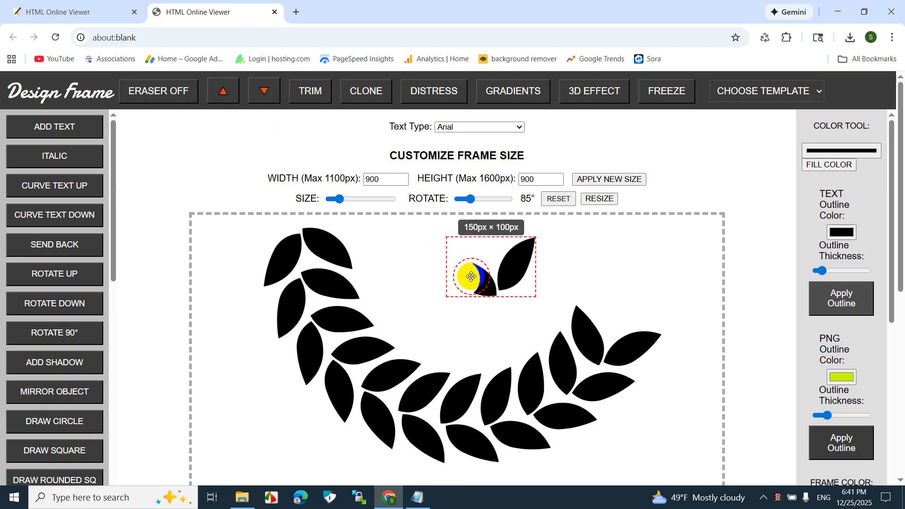
{"action": "left_click_drag", "start_coordinate": [471, 277], "coordinate": [473, 278]}
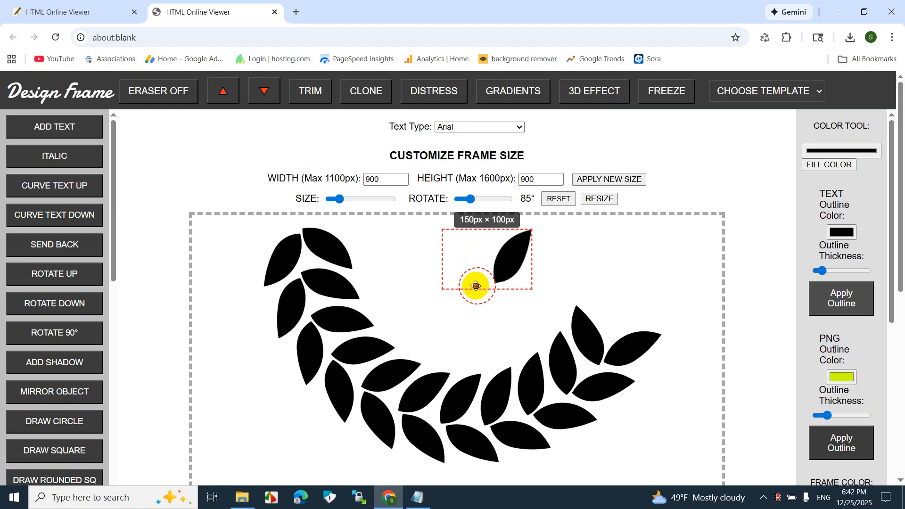
{"action": "left_click", "coordinate": [165, 93]}
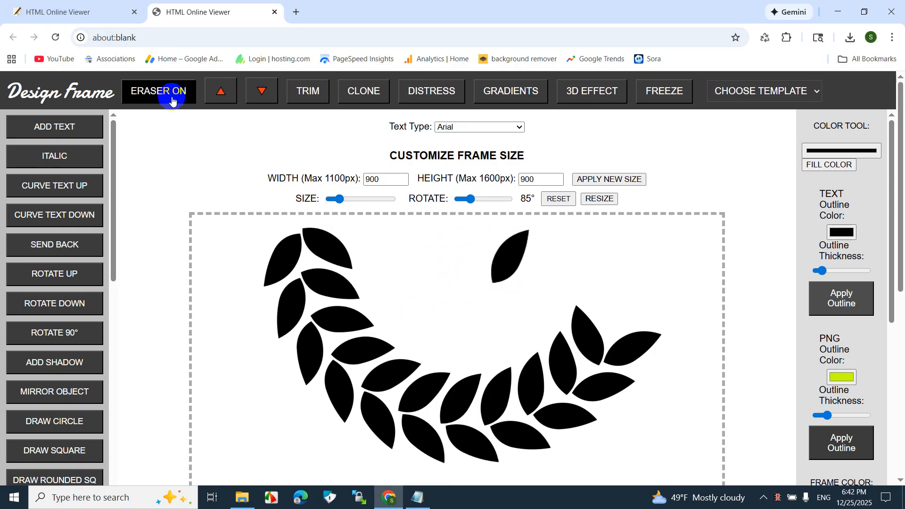
Rotate the remaining single leaf to 342° and place it as the tip leaf above the wreath's right end.
{"action": "left_click_drag", "start_coordinate": [484, 269], "coordinate": [615, 317]}
{"action": "left_click_drag", "start_coordinate": [473, 202], "coordinate": [507, 220]}
{"action": "left_click", "coordinate": [631, 303]}
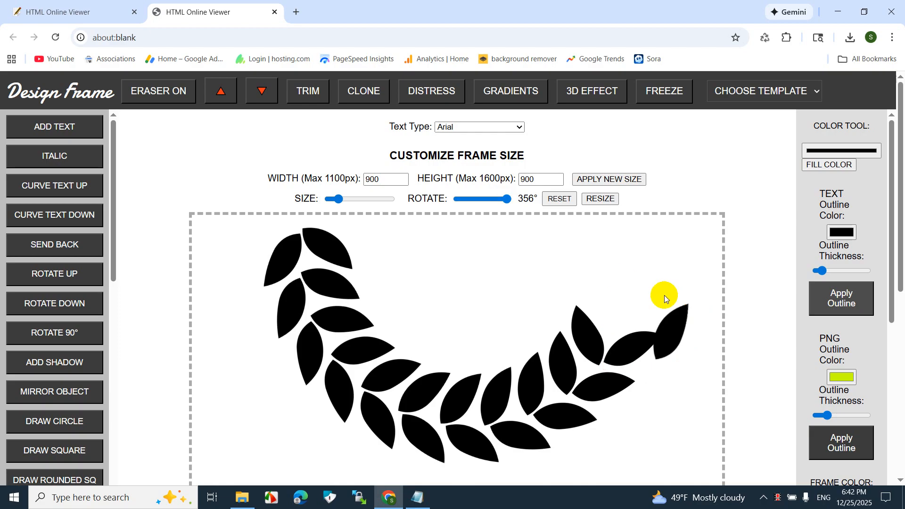
{"action": "left_click_drag", "start_coordinate": [679, 306], "coordinate": [640, 280]}
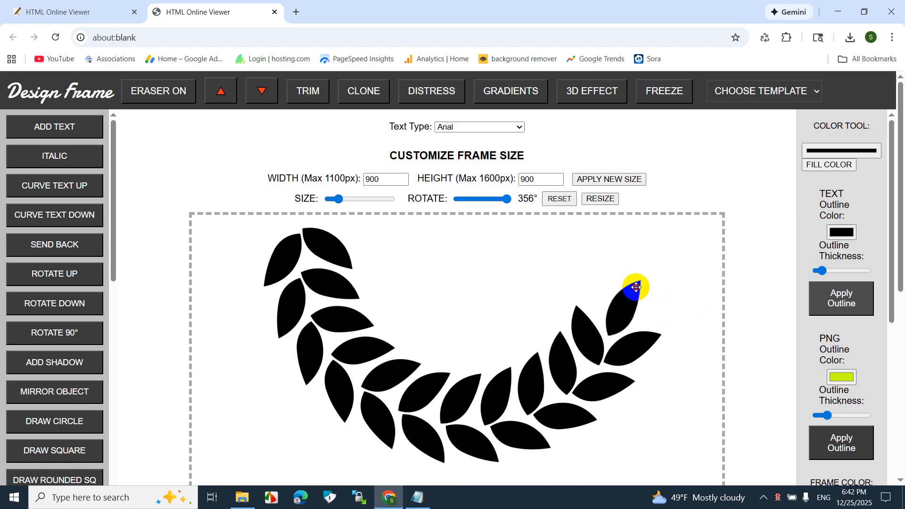
{"action": "left_click_drag", "start_coordinate": [636, 288], "coordinate": [638, 284]}
{"action": "left_click_drag", "start_coordinate": [508, 203], "coordinate": [504, 203]}
{"action": "left_click", "coordinate": [613, 283]}
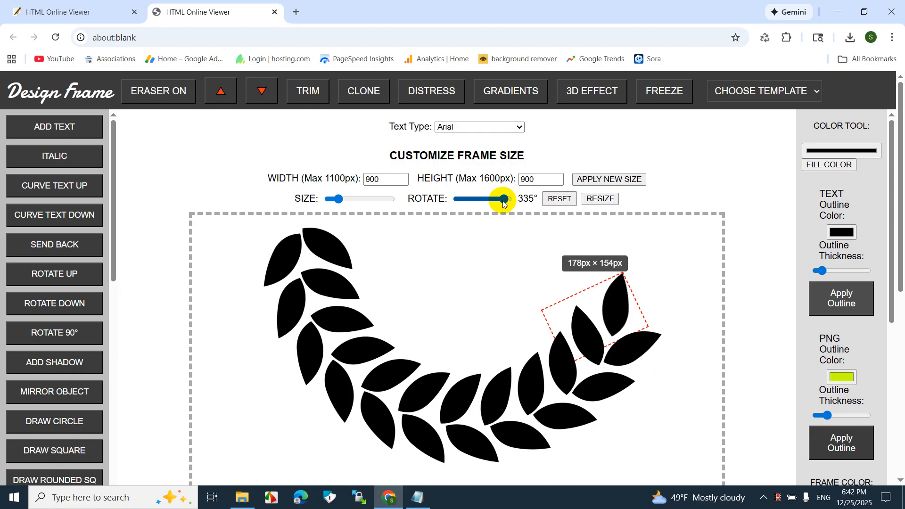
{"action": "left_click_drag", "start_coordinate": [504, 201], "coordinate": [506, 201]}
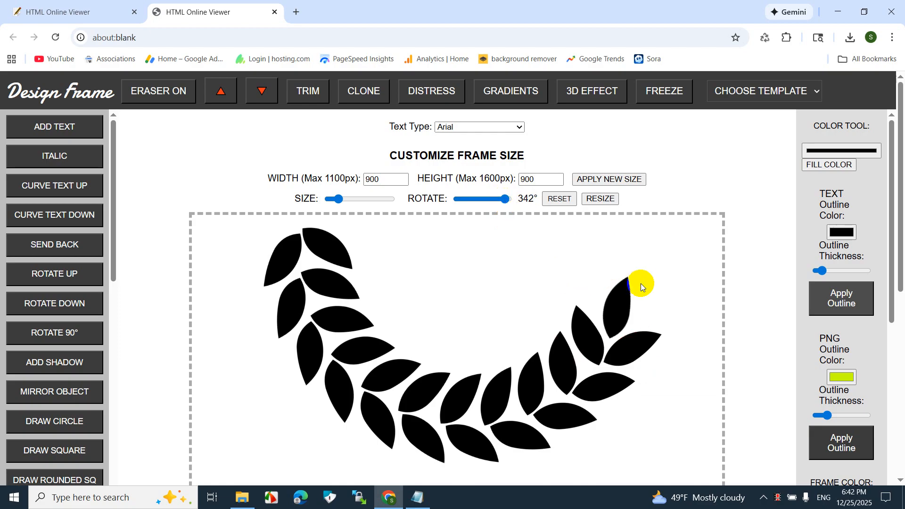
{"action": "left_click", "coordinate": [620, 296]}
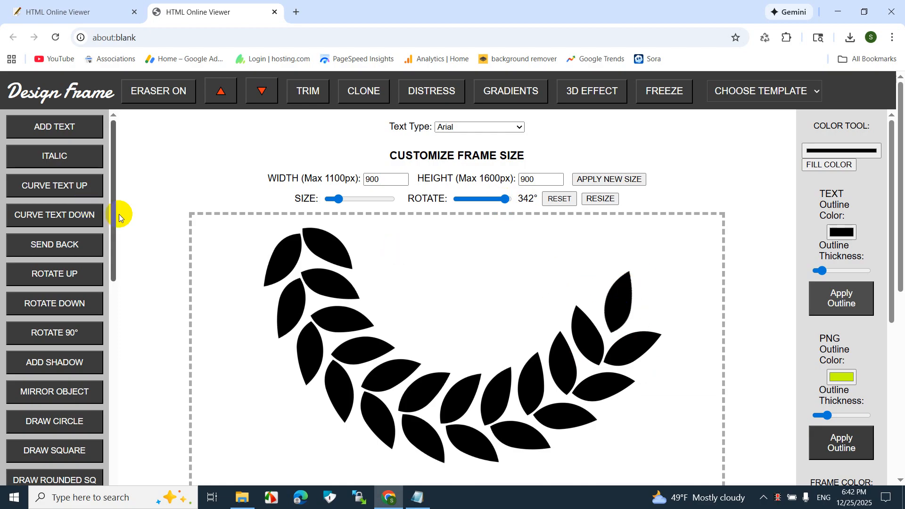
Download the wreath design as a PNG and clear all its pieces from the frame.
{"action": "scroll", "coordinate": [45, 223], "scroll_direction": "down", "scroll_amount": 3}
{"action": "left_click", "coordinate": [45, 223]}
{"action": "scroll", "coordinate": [45, 224], "scroll_direction": "down", "scroll_amount": 5}
{"action": "left_click", "coordinate": [52, 346]}
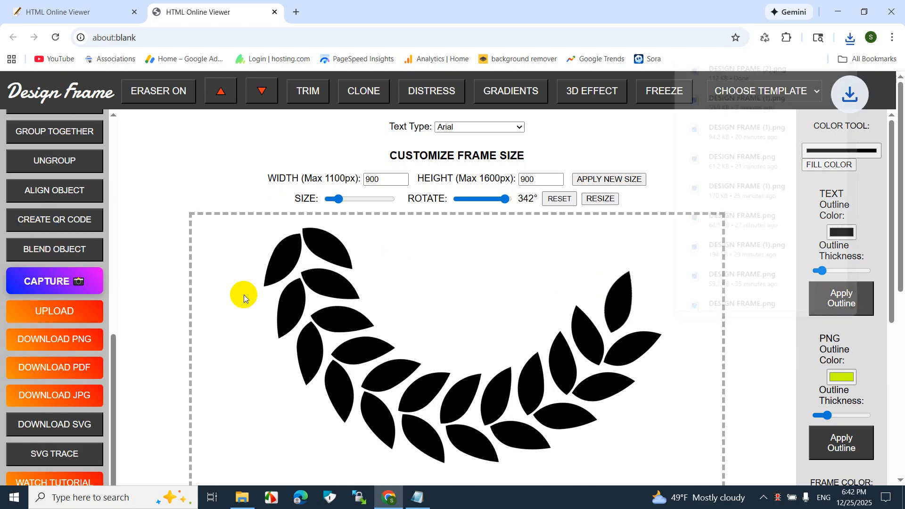
{"action": "left_click", "coordinate": [776, 496]}
{"action": "scroll", "coordinate": [38, 285], "scroll_direction": "down", "scroll_amount": 7}
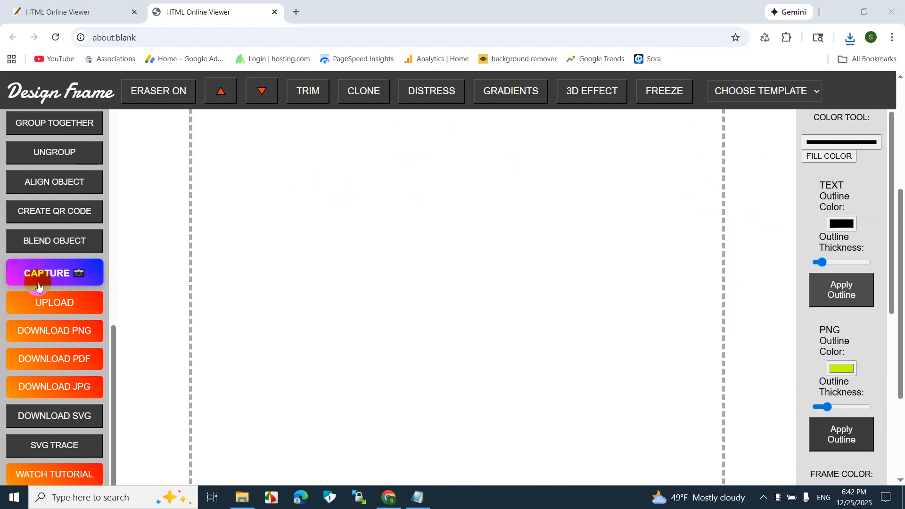
Upload the image DESIGN FRAME (2) from Downloads into the empty frame.
{"action": "left_click", "coordinate": [65, 288]}
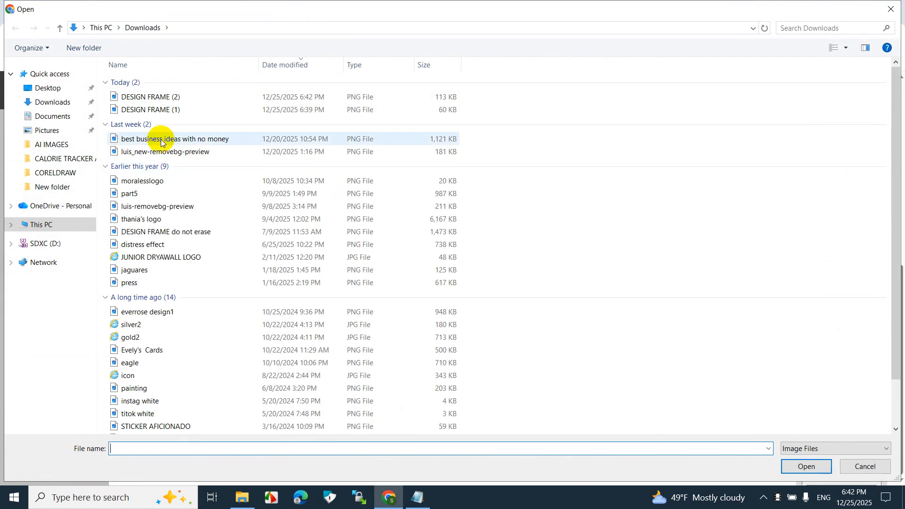
{"action": "double_click", "coordinate": [159, 97]}
{"action": "scroll", "coordinate": [485, 222], "scroll_direction": "up", "scroll_amount": 5}
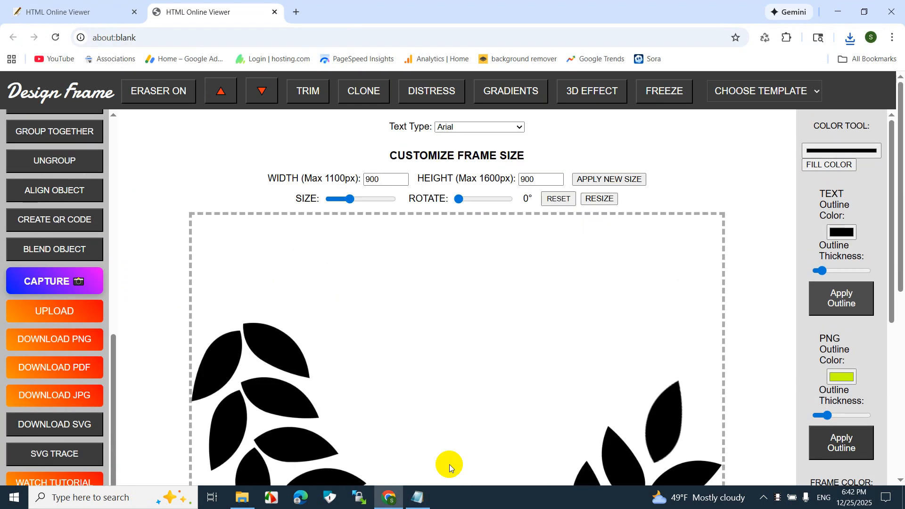
Rotate the uploaded wreath by 90° and move it to the middle of the frame.
{"action": "left_click", "coordinate": [259, 415]}
{"action": "scroll", "coordinate": [259, 415], "scroll_direction": "up", "scroll_amount": 3}
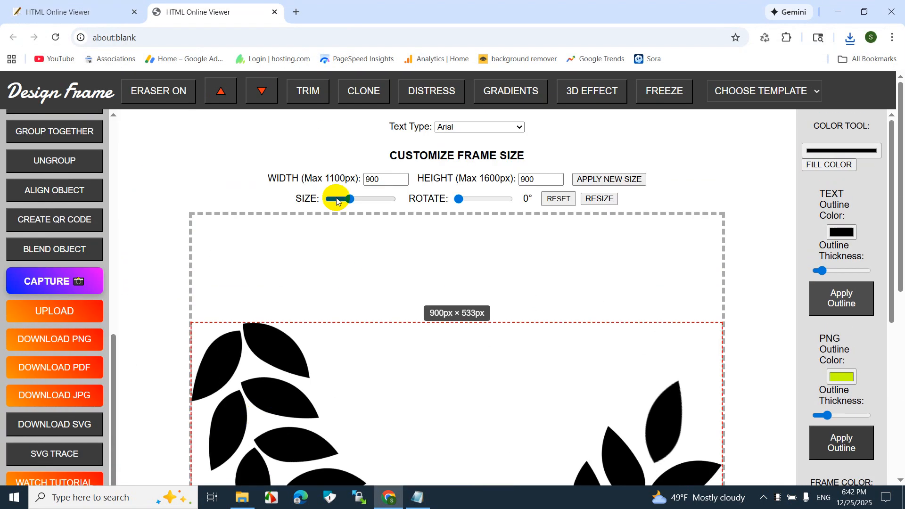
{"action": "scroll", "coordinate": [12, 189], "scroll_direction": "up", "scroll_amount": 10}
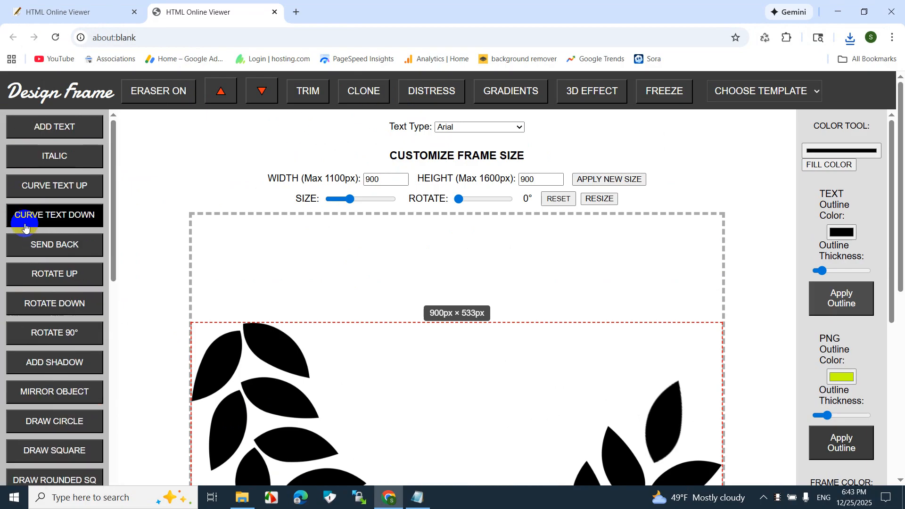
{"action": "left_click", "coordinate": [66, 332]}
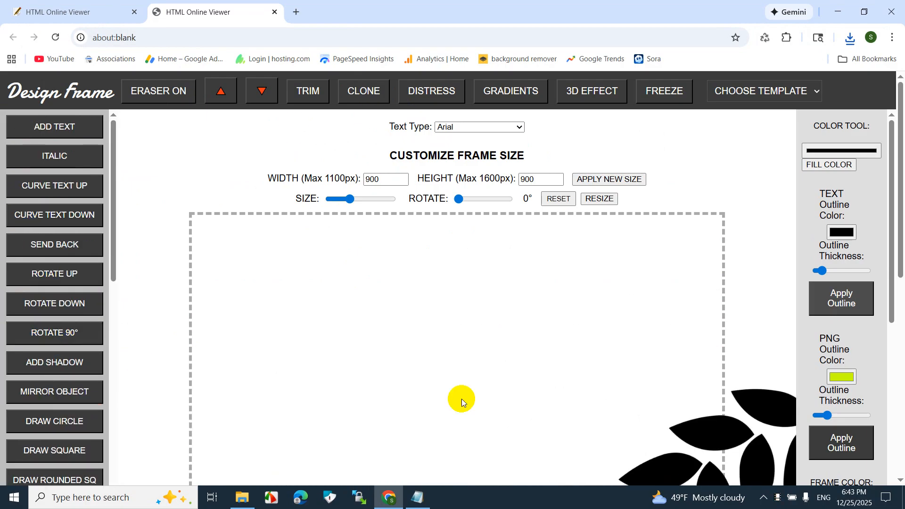
{"action": "left_click_drag", "start_coordinate": [727, 414], "coordinate": [430, 288]}
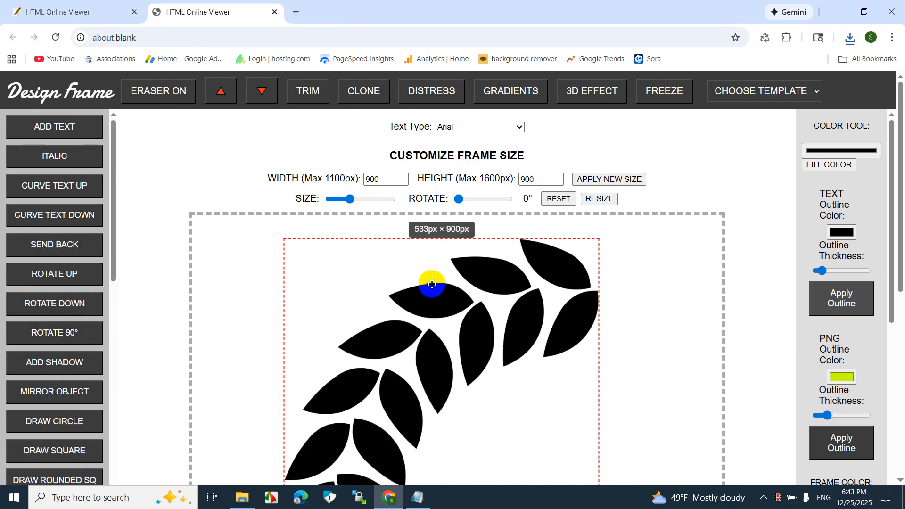
Rotate the wreath another two times by 90° so its curve faces the frame's right side.
{"action": "left_click", "coordinate": [37, 331]}
{"action": "scroll", "coordinate": [282, 344], "scroll_direction": "down", "scroll_amount": 5}
{"action": "left_click", "coordinate": [85, 323]}
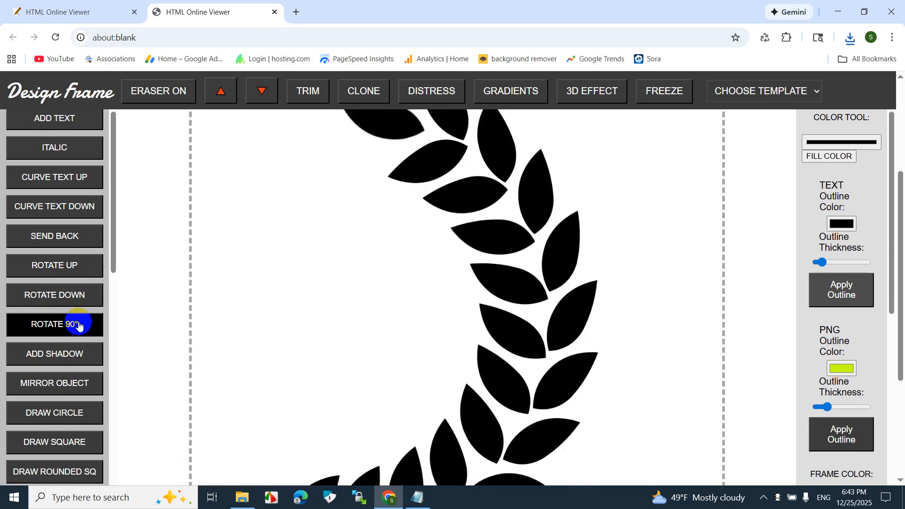
Shrink the wreath branch to about 352 × 595 px and place it along the frame's right side, roughly centred vertically.
{"action": "left_click_drag", "start_coordinate": [496, 215], "coordinate": [583, 166]}
{"action": "scroll", "coordinate": [582, 166], "scroll_direction": "down", "scroll_amount": 4}
{"action": "scroll", "coordinate": [582, 166], "scroll_direction": "up", "scroll_amount": 1}
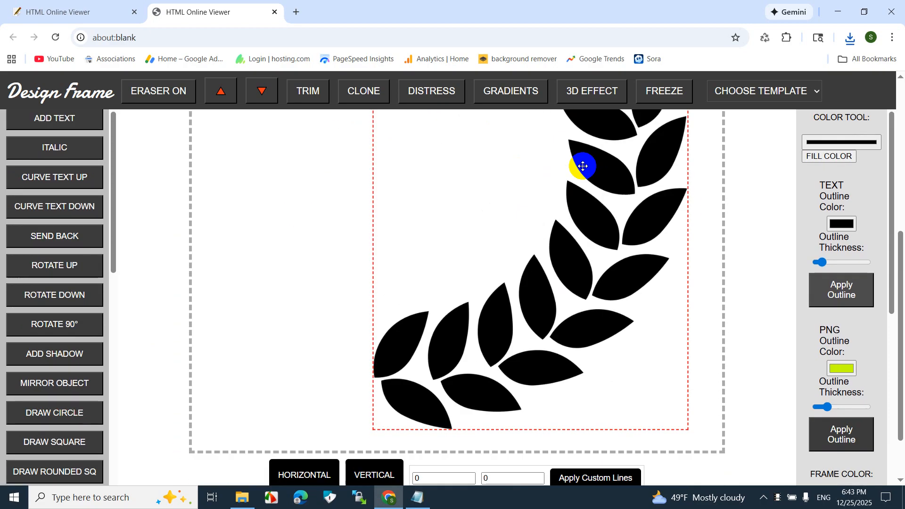
{"action": "scroll", "coordinate": [370, 178], "scroll_direction": "up", "scroll_amount": 3}
{"action": "mouse_move", "coordinate": [363, 200]}
{"action": "left_mouse_down"}
{"action": "mouse_move", "coordinate": [357, 204]}
{"action": "mouse_move", "coordinate": [370, 210]}
{"action": "left_mouse_up"}
{"action": "left_click_drag", "start_coordinate": [513, 330], "coordinate": [663, 353]}
{"action": "scroll", "coordinate": [663, 352], "scroll_direction": "down", "scroll_amount": 4}
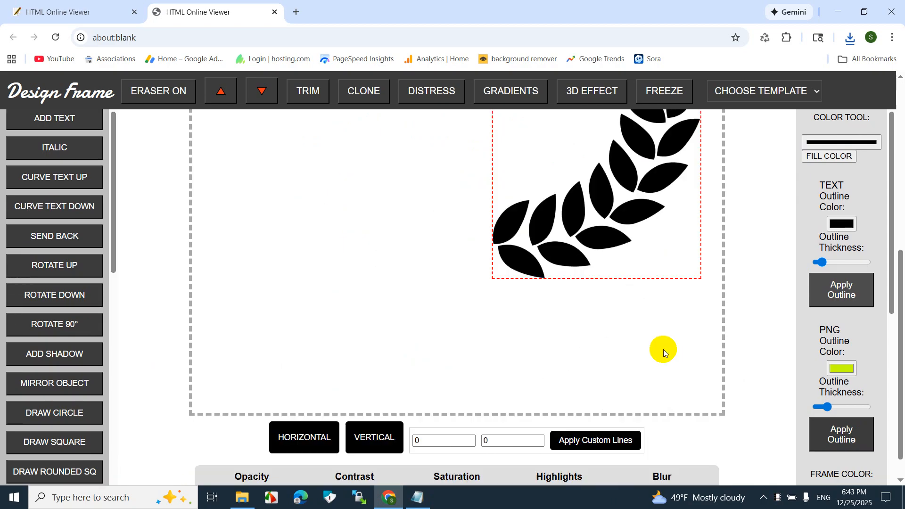
{"action": "mouse_move", "coordinate": [585, 212]}
{"action": "left_mouse_down"}
{"action": "mouse_move", "coordinate": [582, 283]}
{"action": "mouse_move", "coordinate": [590, 285]}
{"action": "left_mouse_up"}
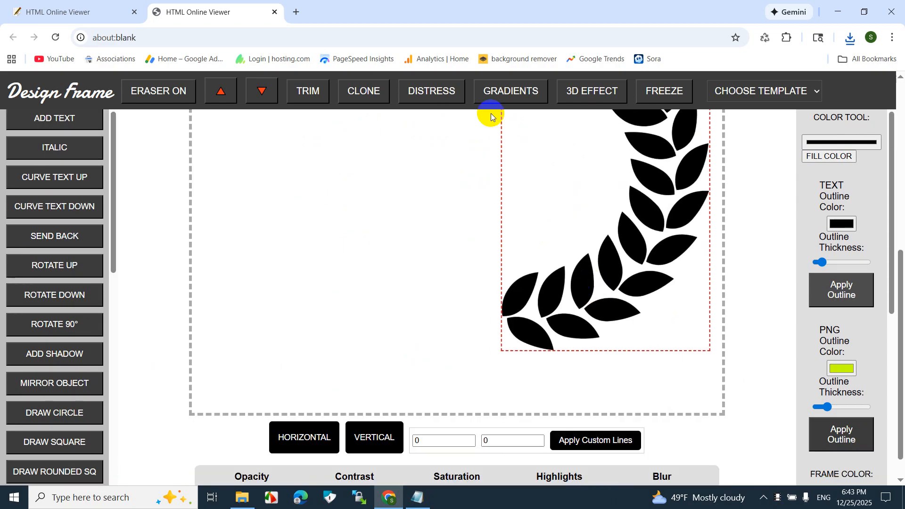
{"action": "left_click", "coordinate": [383, 96]}
{"action": "scroll", "coordinate": [631, 190], "scroll_direction": "up", "scroll_amount": 4}
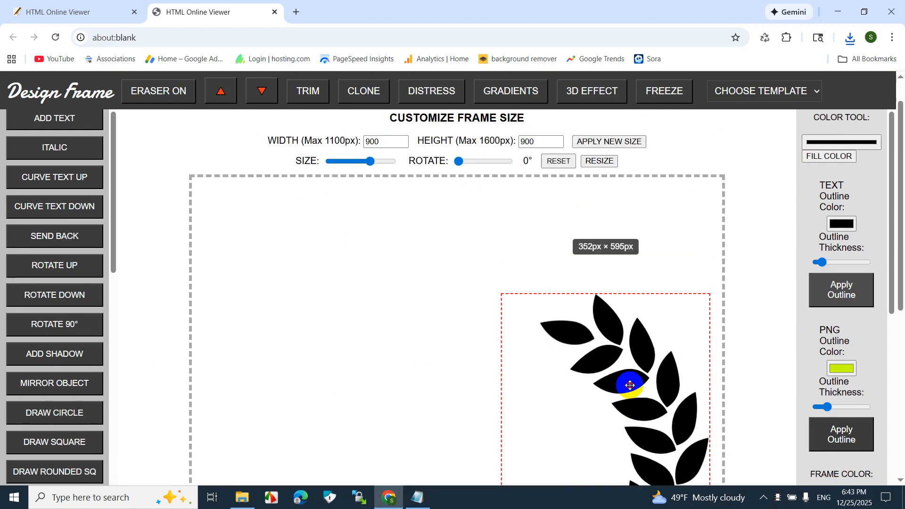
{"action": "left_click_drag", "start_coordinate": [630, 377], "coordinate": [634, 348]}
{"action": "scroll", "coordinate": [634, 347], "scroll_direction": "down", "scroll_amount": 4}
Clone the wreath branch, move the copy to the left half of the frame and mirror it.
{"action": "left_click", "coordinate": [363, 91]}
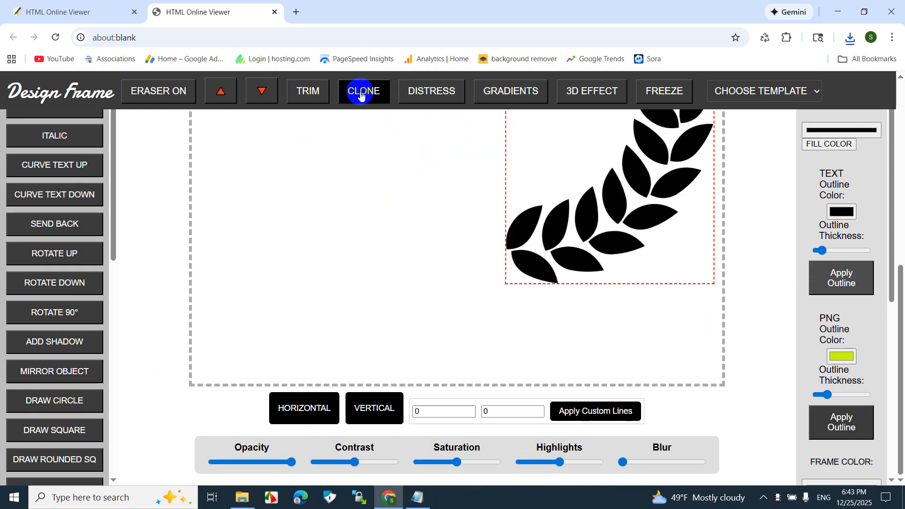
{"action": "left_click_drag", "start_coordinate": [534, 219], "coordinate": [303, 208]}
{"action": "left_click", "coordinate": [90, 188]}
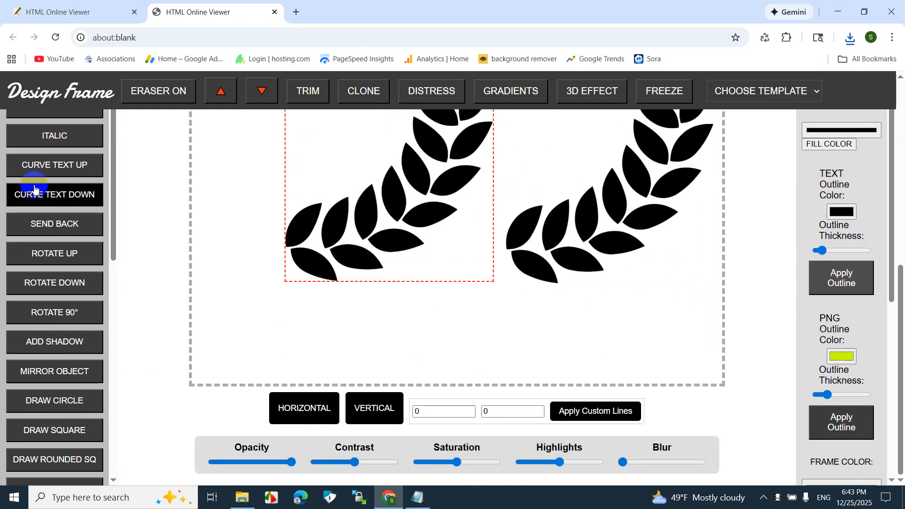
{"action": "left_click", "coordinate": [49, 373]}
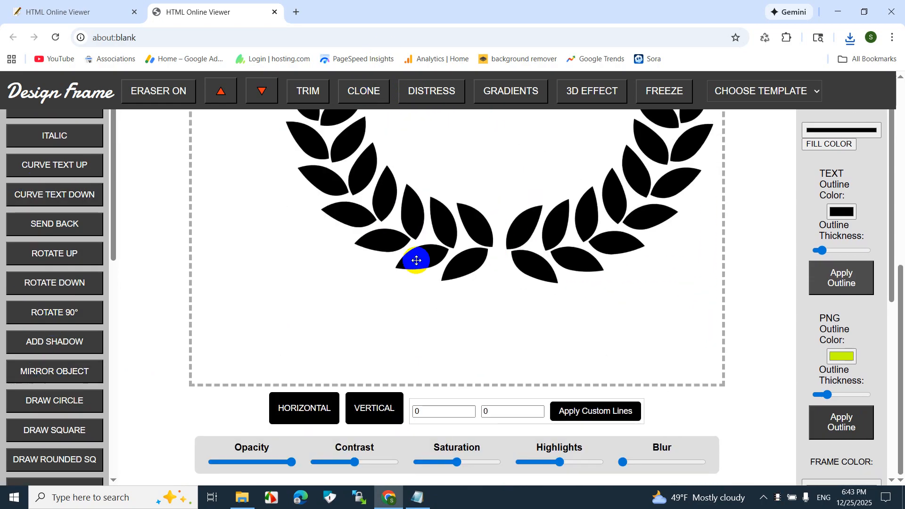
Move both branches so they face each other symmetrically at equal height, leaving a small gap between their lower ends.
{"action": "left_click_drag", "start_coordinate": [414, 256], "coordinate": [434, 249]}
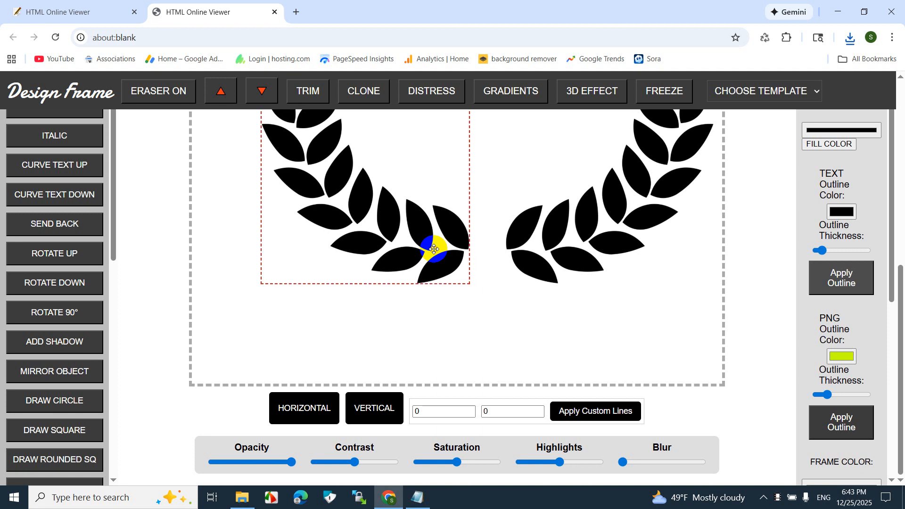
{"action": "scroll", "coordinate": [434, 255], "scroll_direction": "up", "scroll_amount": 5}
{"action": "left_click_drag", "start_coordinate": [305, 319], "coordinate": [279, 319]}
{"action": "scroll", "coordinate": [279, 319], "scroll_direction": "down", "scroll_amount": 5}
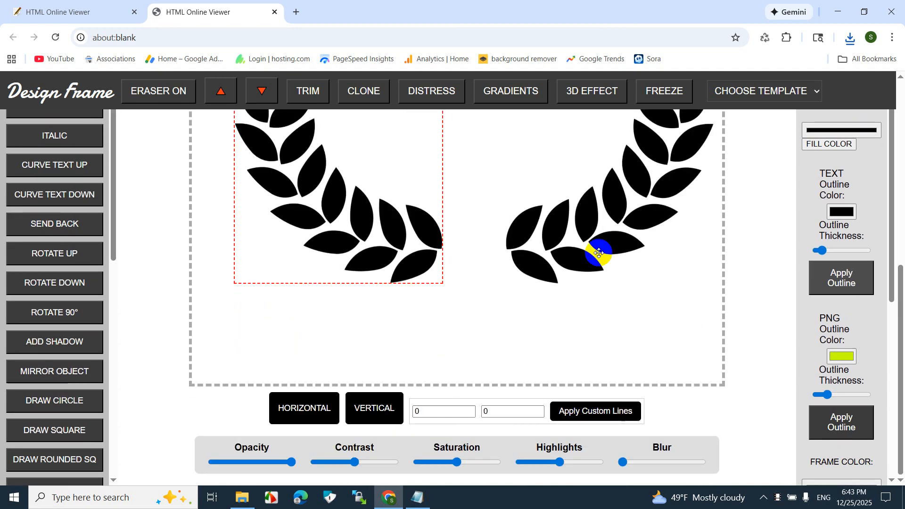
{"action": "left_click_drag", "start_coordinate": [589, 247], "coordinate": [565, 242]}
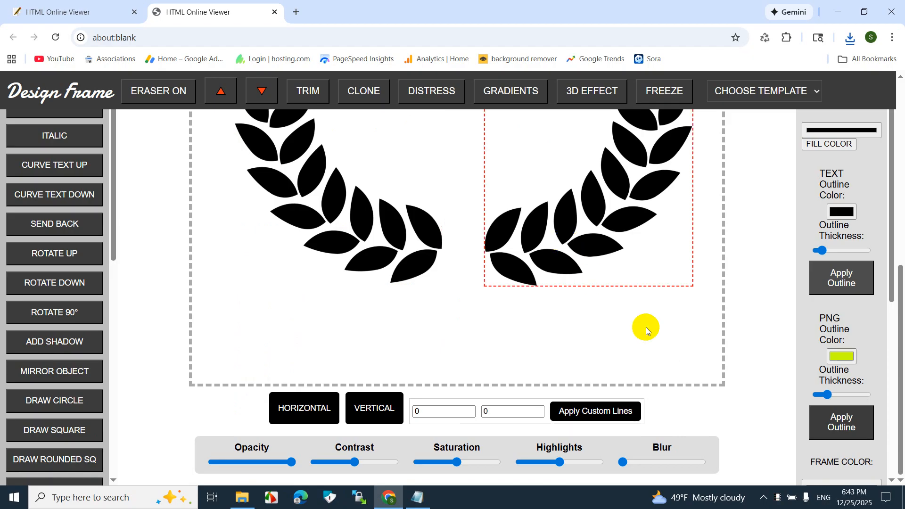
{"action": "scroll", "coordinate": [629, 342], "scroll_direction": "up", "scroll_amount": 7}
{"action": "scroll", "coordinate": [629, 343], "scroll_direction": "down", "scroll_amount": 7}
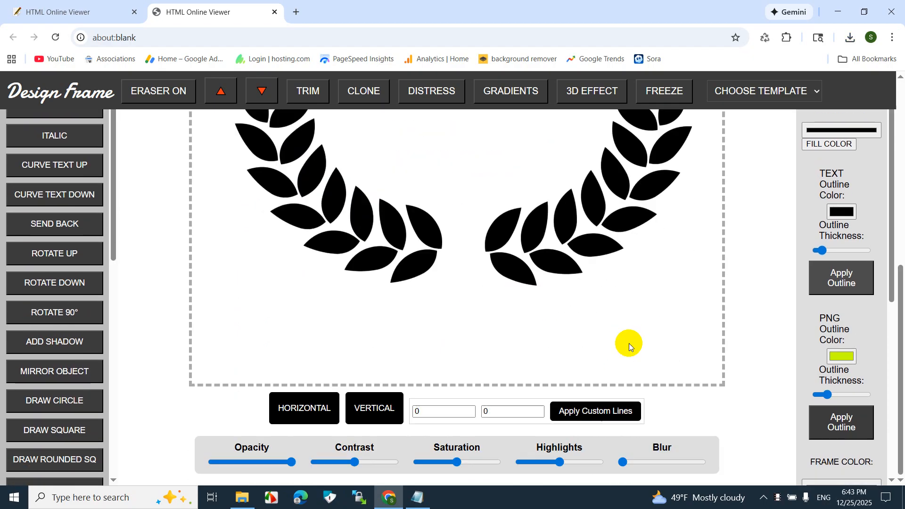
{"action": "left_click_drag", "start_coordinate": [532, 272], "coordinate": [529, 265]}
{"action": "scroll", "coordinate": [535, 315], "scroll_direction": "up", "scroll_amount": 5}
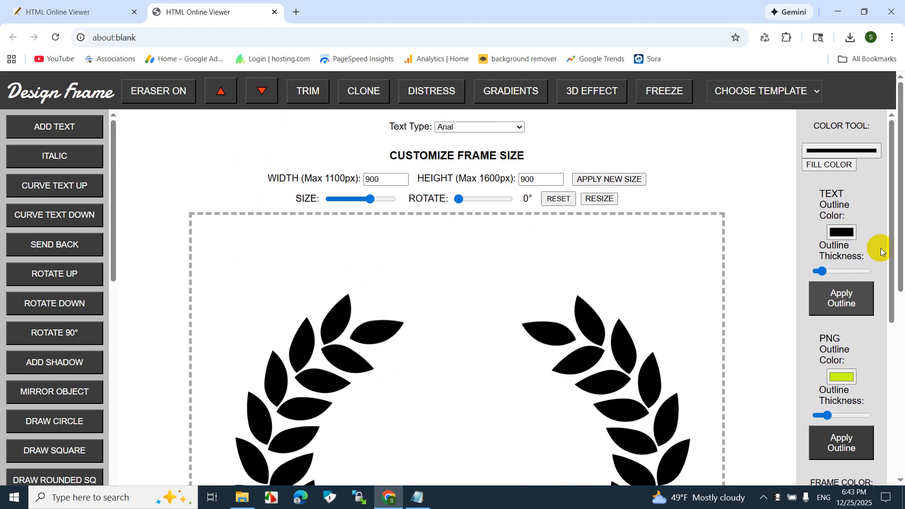
Freeze the branches and draw a small black circle centred in the gap between their lower ends.
{"action": "left_click_drag", "start_coordinate": [903, 242], "coordinate": [899, 380]}
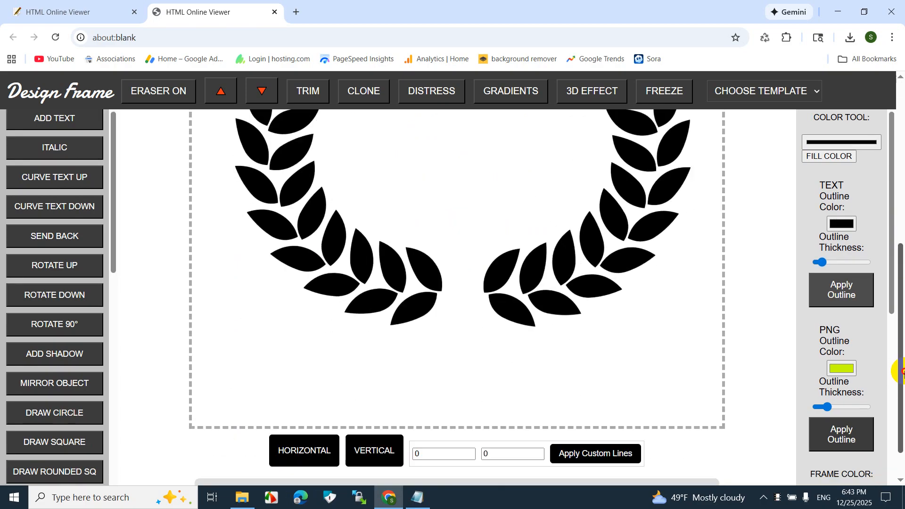
{"action": "left_click", "coordinate": [660, 91]}
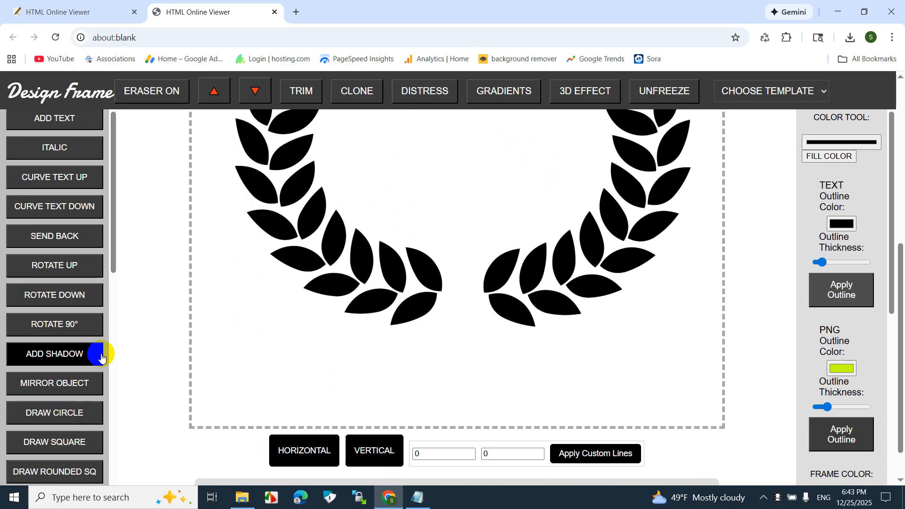
{"action": "left_click", "coordinate": [32, 413]}
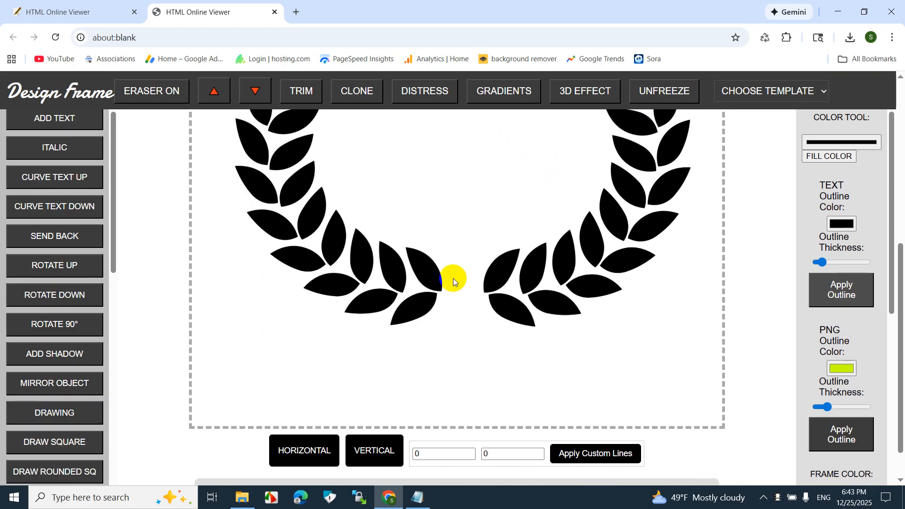
{"action": "left_click_drag", "start_coordinate": [458, 287], "coordinate": [472, 301]}
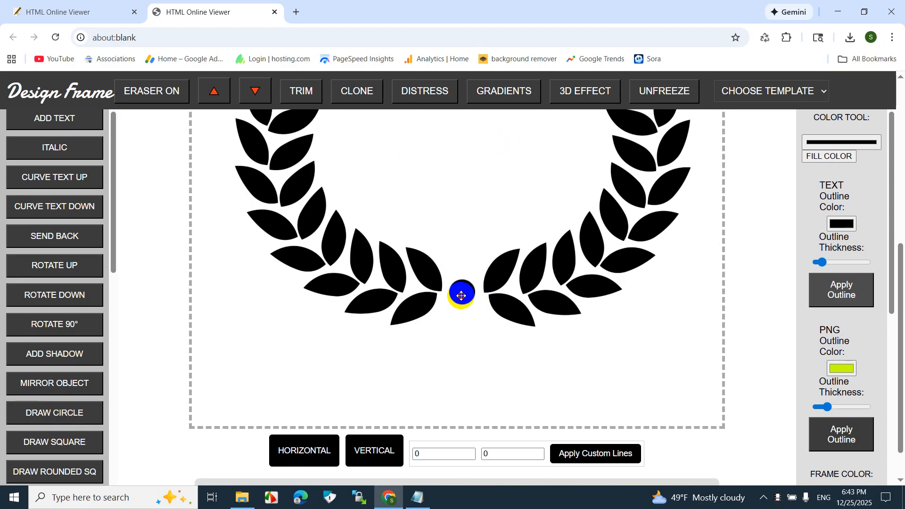
{"action": "left_click", "coordinate": [461, 295]}
Draw a black star about 133 × 129 px and centre it between the upper tips of the branches.
{"action": "scroll", "coordinate": [472, 368], "scroll_direction": "up", "scroll_amount": 5}
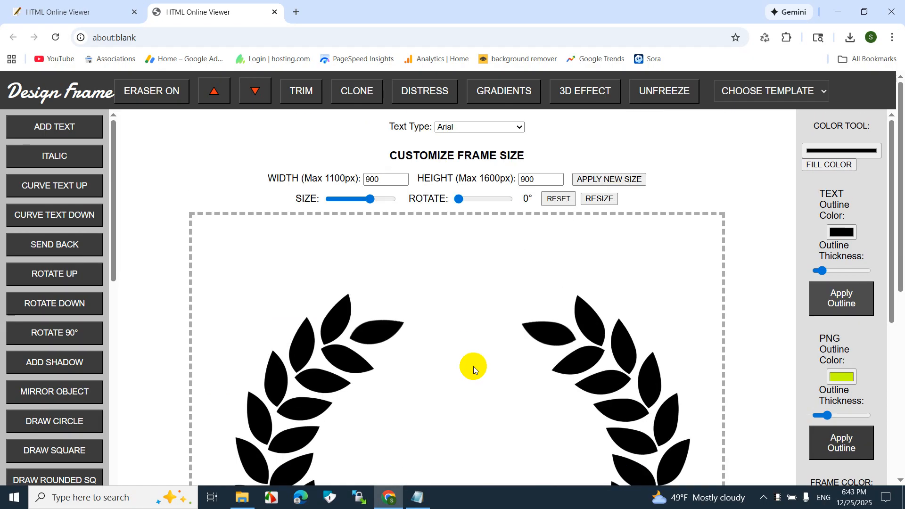
{"action": "scroll", "coordinate": [467, 363], "scroll_direction": "down", "scroll_amount": 4}
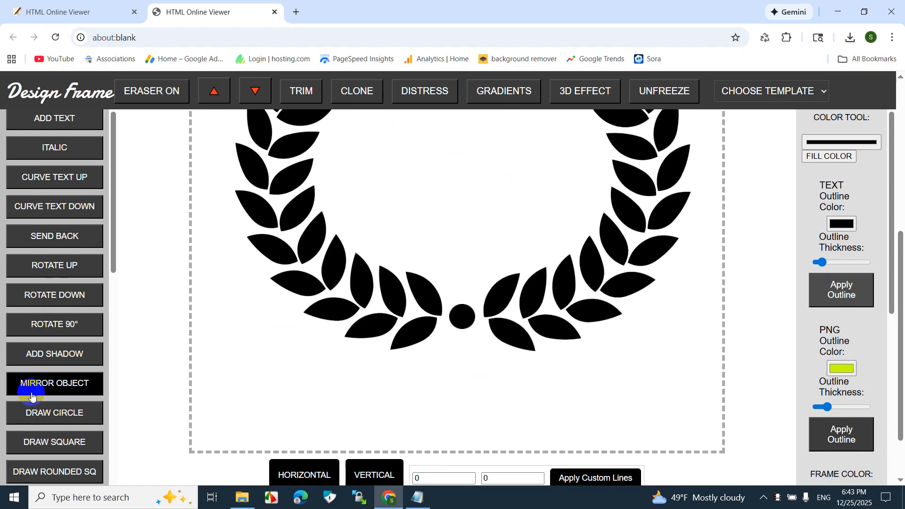
{"action": "scroll", "coordinate": [59, 377], "scroll_direction": "down", "scroll_amount": 6}
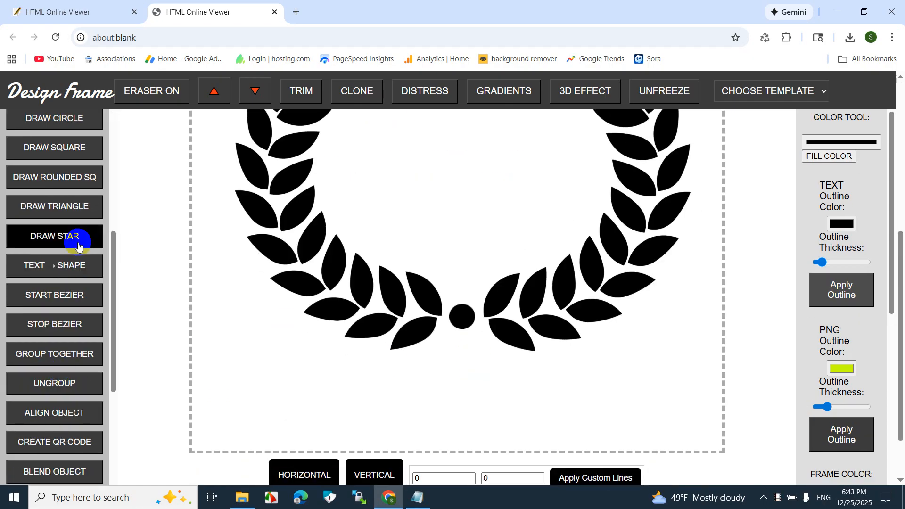
{"action": "scroll", "coordinate": [52, 274], "scroll_direction": "up", "scroll_amount": 6}
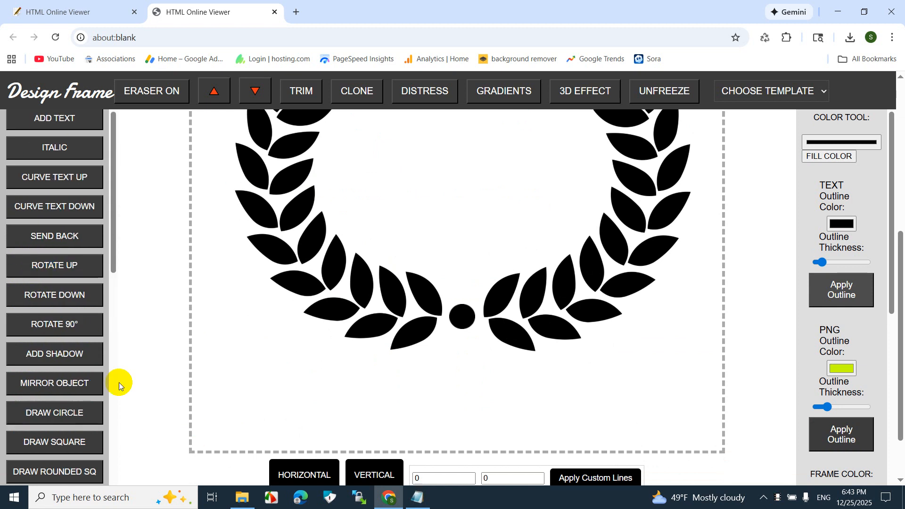
{"action": "scroll", "coordinate": [76, 351], "scroll_direction": "down", "scroll_amount": 6}
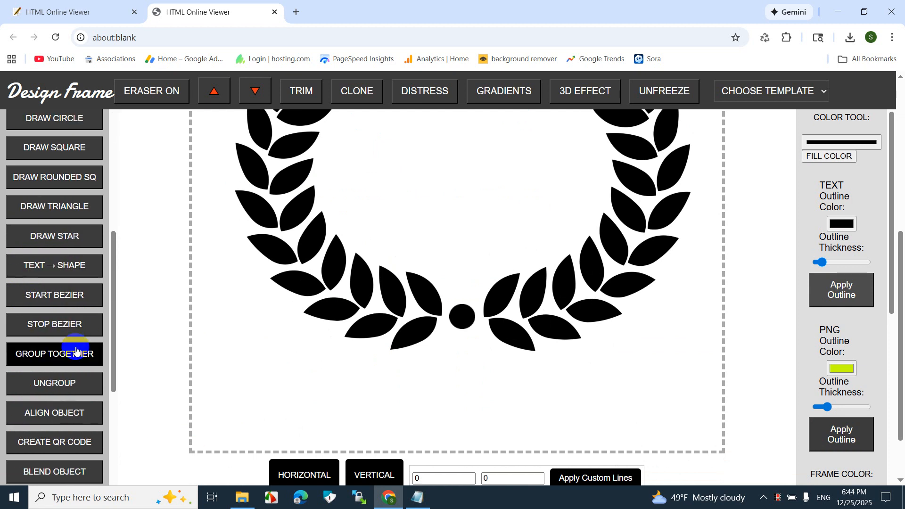
{"action": "left_click", "coordinate": [46, 240]}
{"action": "scroll", "coordinate": [436, 346], "scroll_direction": "up", "scroll_amount": 4}
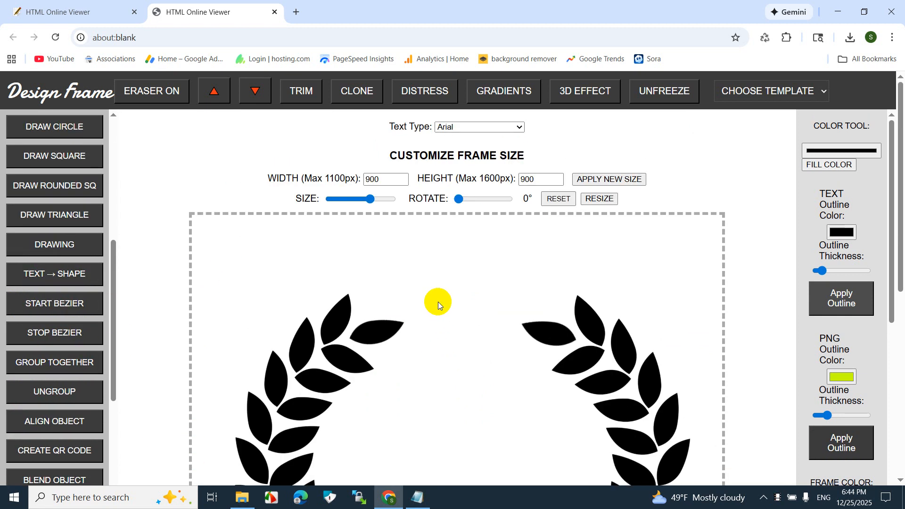
{"action": "left_click_drag", "start_coordinate": [446, 300], "coordinate": [513, 364]}
{"action": "left_click_drag", "start_coordinate": [481, 329], "coordinate": [463, 322]}
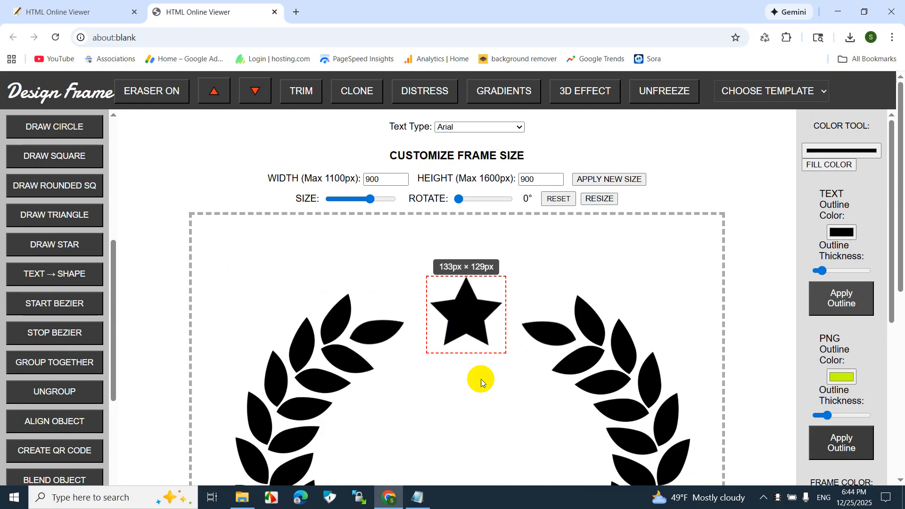
{"action": "mouse_move", "coordinate": [901, 165]}
{"action": "left_mouse_down"}
{"action": "mouse_move", "coordinate": [901, 277]}
{"action": "mouse_move", "coordinate": [901, 165]}
{"action": "left_mouse_up"}
Add a text object in the frame's upper-left corner and enlarge it to about 337 × 68 px.
{"action": "scroll", "coordinate": [60, 156], "scroll_direction": "up", "scroll_amount": 6}
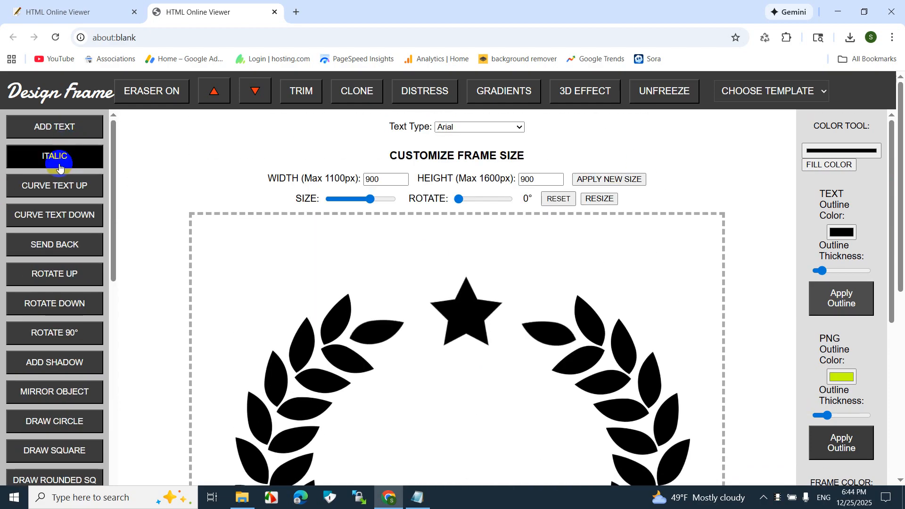
{"action": "left_click", "coordinate": [59, 125]}
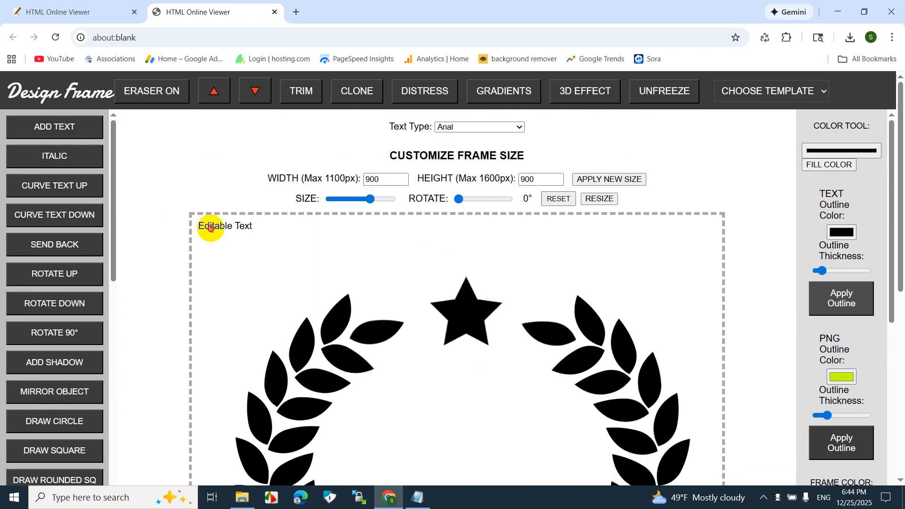
{"action": "left_click", "coordinate": [213, 227]}
{"action": "left_click_drag", "start_coordinate": [253, 235], "coordinate": [277, 258]}
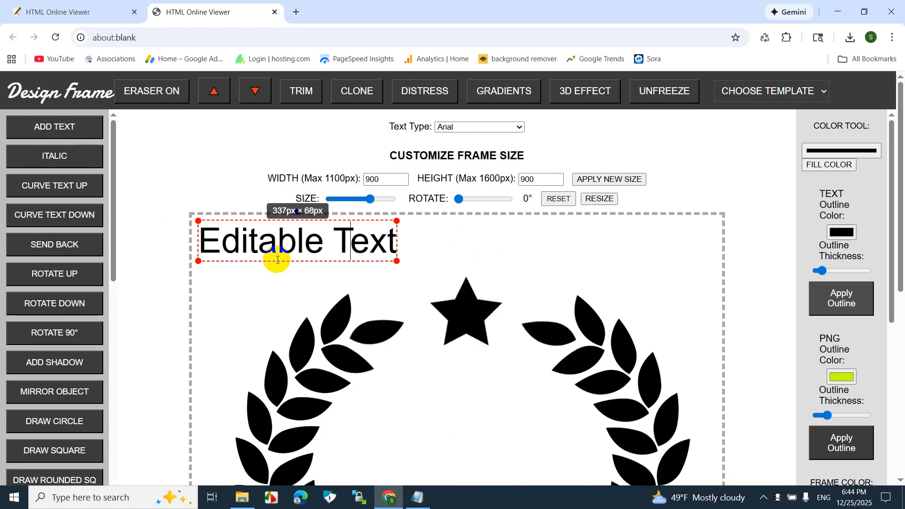
Replace the placeholder wording of the text object with the letter L.
{"action": "key", "text": "BackSpace"}
{"action": "key", "text": "BackSpace"}
{"action": "key", "text": "BackSpace"}
{"action": "key", "text": "BackSpace"}
{"action": "key", "text": "BackSpace"}
{"action": "key", "text": "BackSpace"}
{"action": "key", "text": "BackSpace"}
{"action": "key", "text": "BackSpace"}
{"action": "key", "text": "BackSpace"}
{"action": "key", "text": "BackSpace"}
{"action": "key", "text": "BackSpace"}
{"action": "key", "text": "BackSpace"}
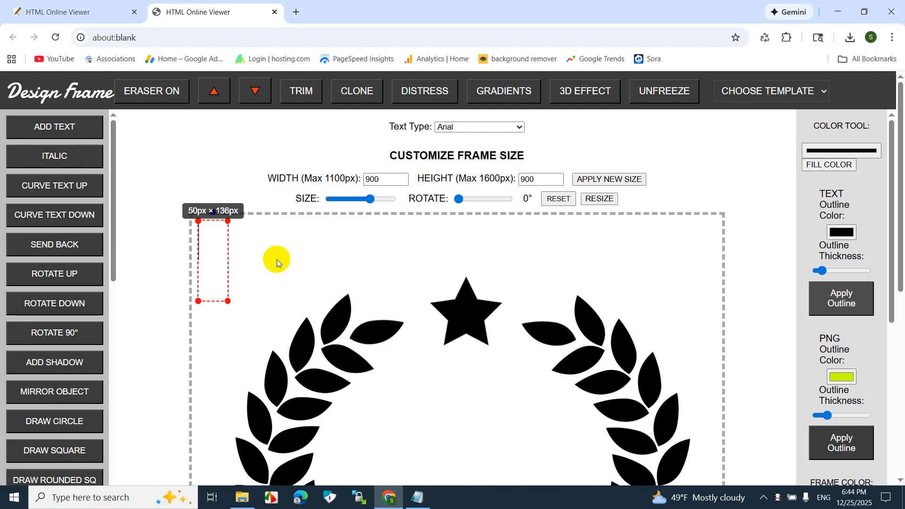
{"action": "type", "text": "L"}
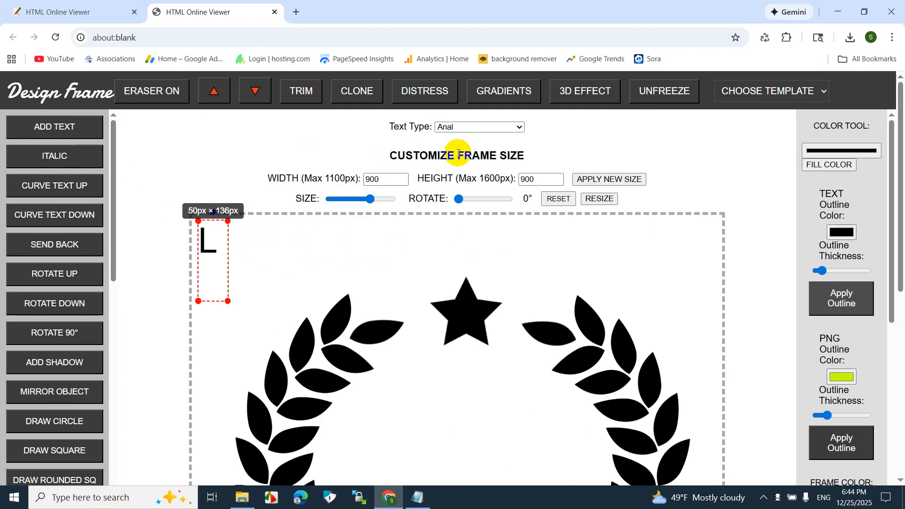
Set the font of the letter L to Aktura.
{"action": "left_click", "coordinate": [468, 127]}
{"action": "scroll", "coordinate": [467, 283], "scroll_direction": "down", "scroll_amount": 10}
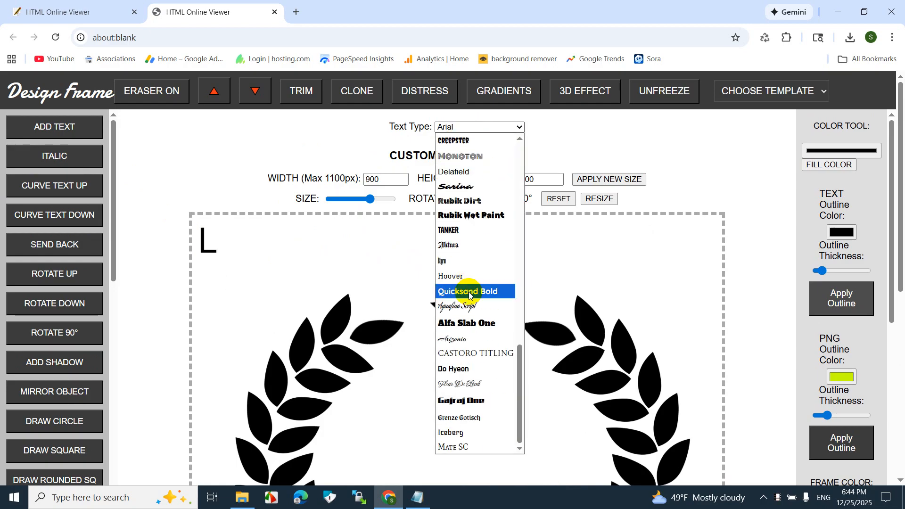
{"action": "left_click", "coordinate": [448, 245]}
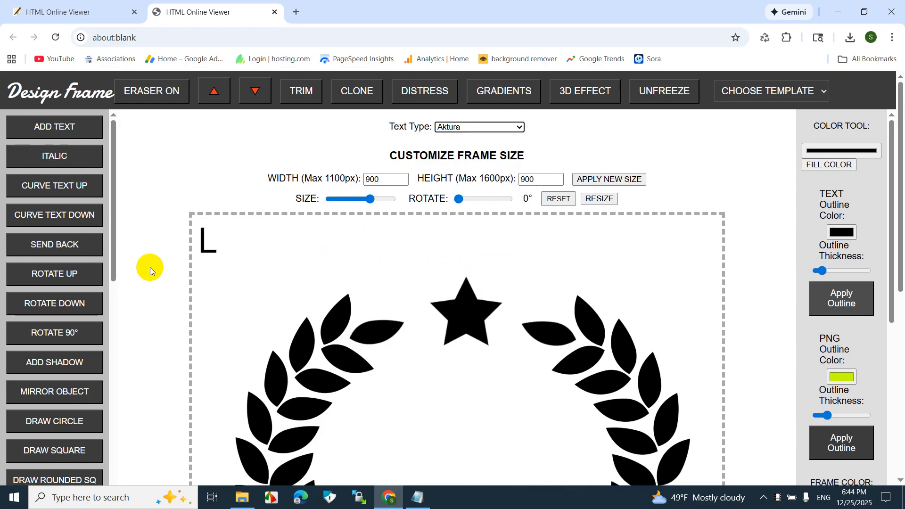
{"action": "left_click", "coordinate": [225, 268]}
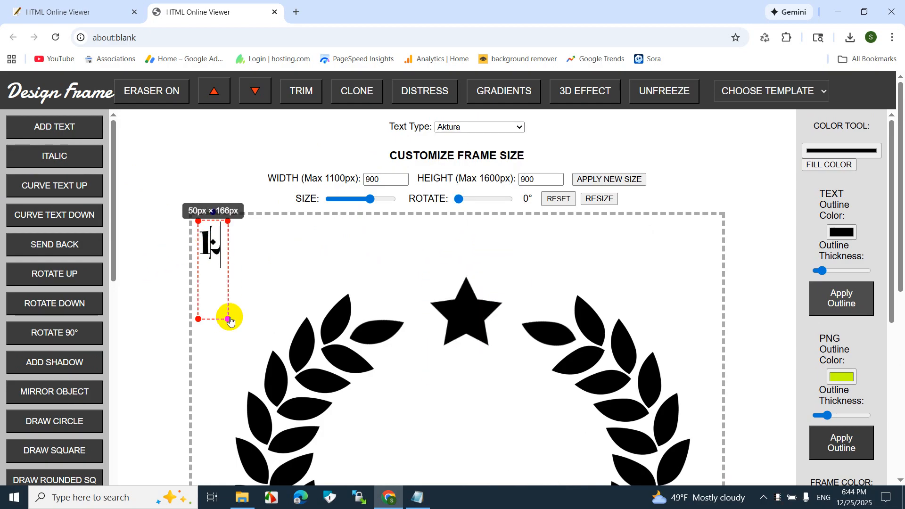
Enlarge the letter L to fill the wreath's interior and centre it below the star.
{"action": "left_click_drag", "start_coordinate": [228, 320], "coordinate": [329, 479]}
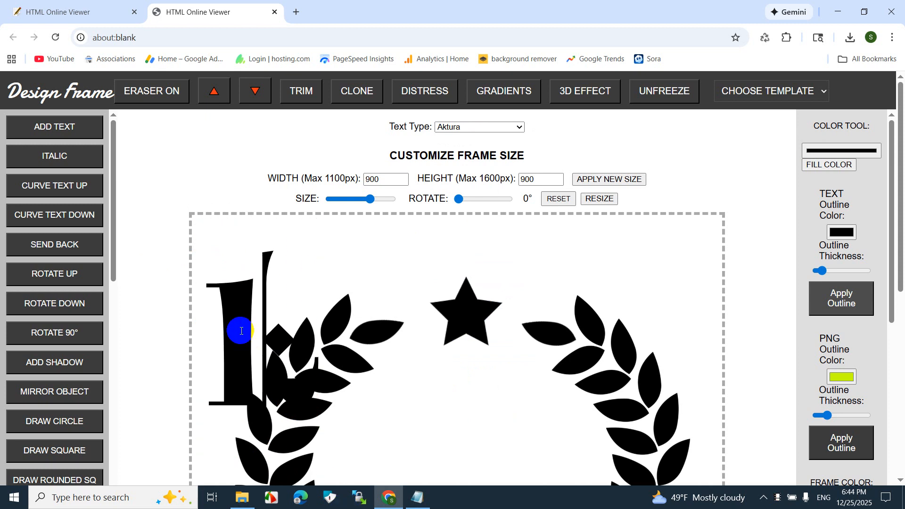
{"action": "left_click_drag", "start_coordinate": [242, 331], "coordinate": [410, 439]}
{"action": "scroll", "coordinate": [410, 299], "scroll_direction": "down", "scroll_amount": 9}
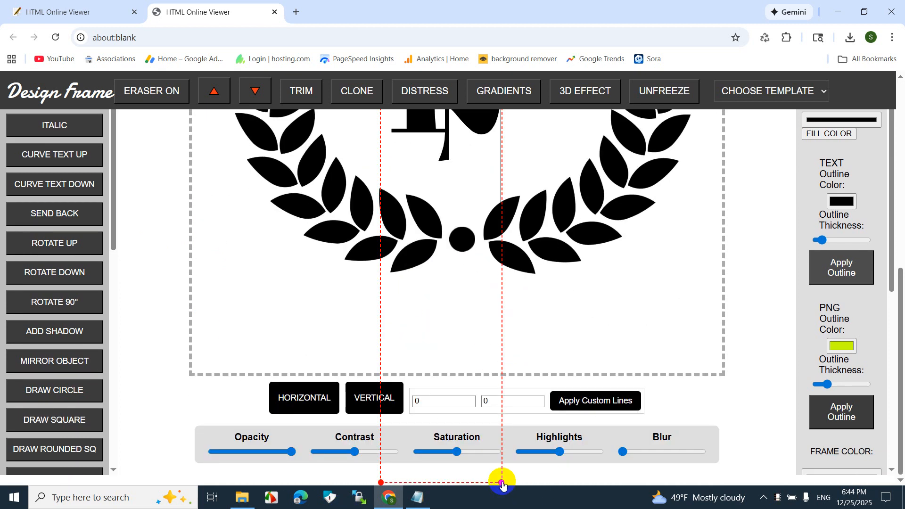
{"action": "left_click_drag", "start_coordinate": [502, 482], "coordinate": [507, 491]}
{"action": "scroll", "coordinate": [489, 462], "scroll_direction": "up", "scroll_amount": 8}
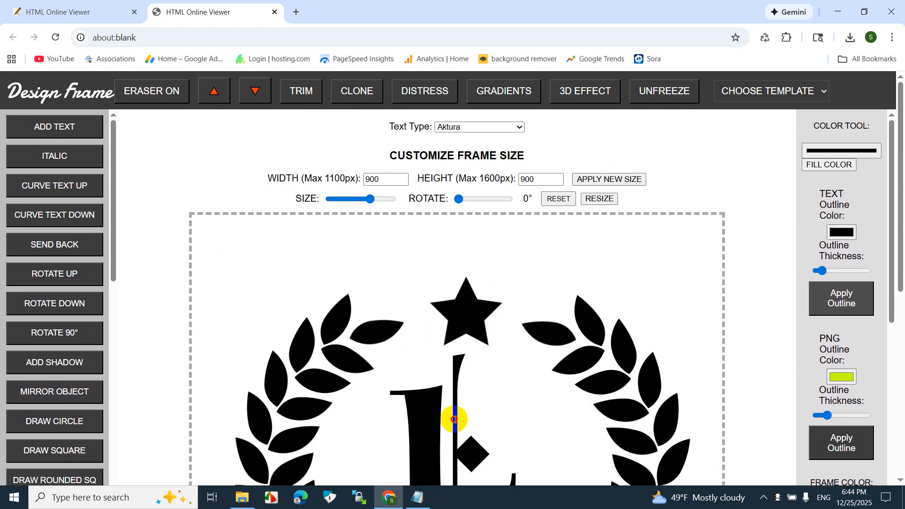
{"action": "left_click_drag", "start_coordinate": [454, 419], "coordinate": [461, 418]}
{"action": "scroll", "coordinate": [461, 415], "scroll_direction": "down", "scroll_amount": 3}
{"action": "left_click", "coordinate": [652, 174]}
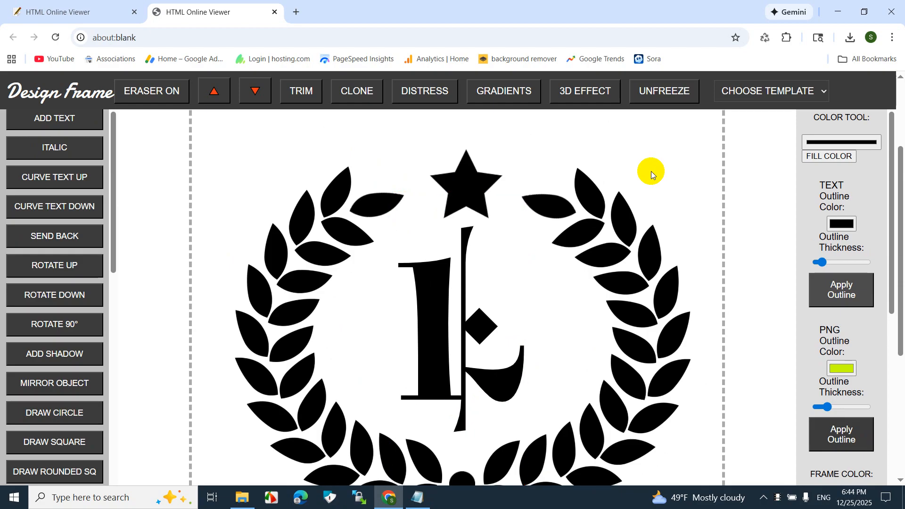
Add another text object in the frame's upper-left corner and enlarge it to about 335 × 98 px.
{"action": "scroll", "coordinate": [4, 200], "scroll_direction": "up", "scroll_amount": 3}
{"action": "left_click", "coordinate": [76, 125]}
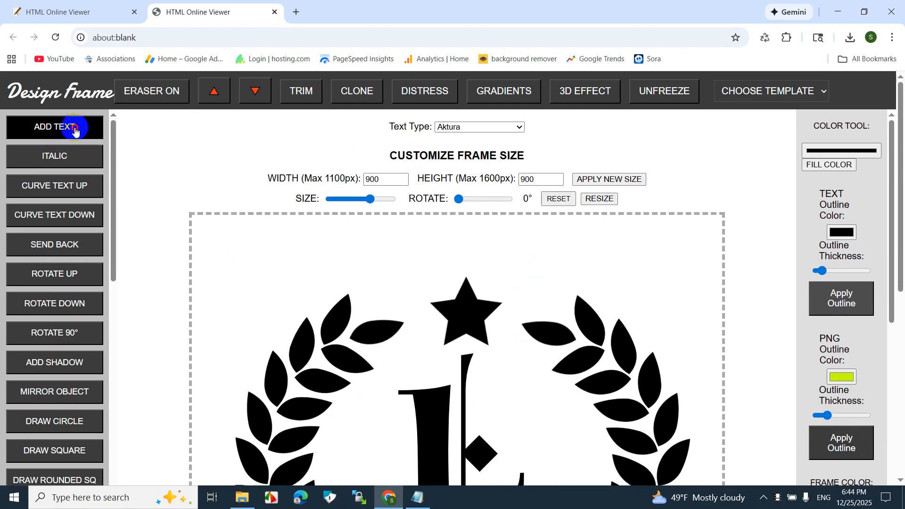
{"action": "left_click", "coordinate": [217, 228]}
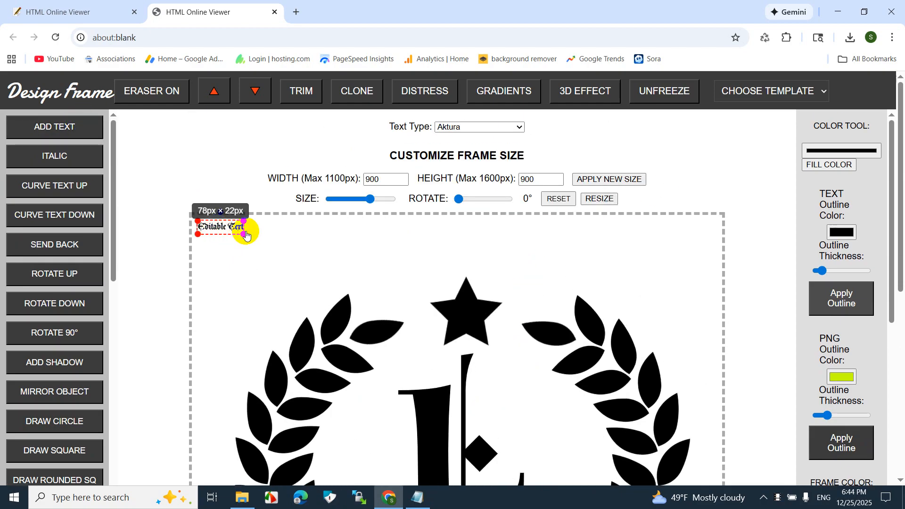
{"action": "left_click_drag", "start_coordinate": [244, 234], "coordinate": [278, 264]}
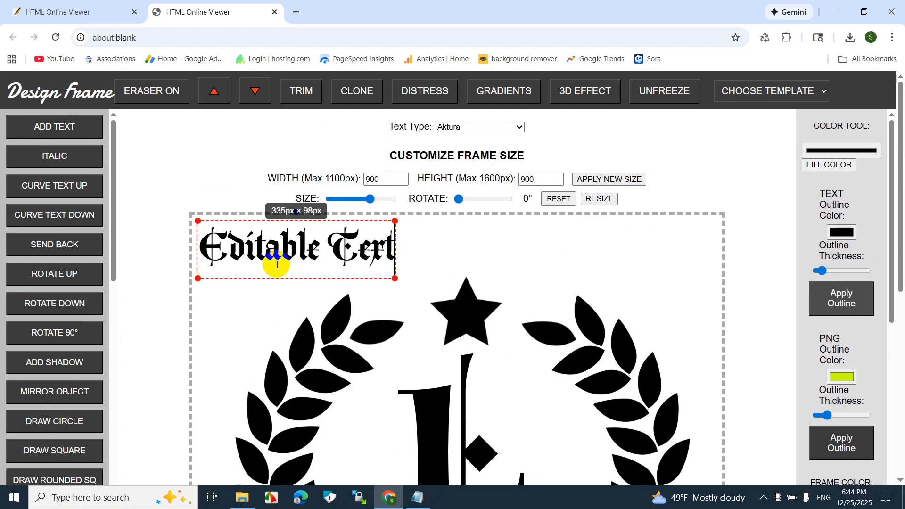
Replace the placeholder wording of the new text object with the logo owner's first name.
{"action": "key", "text": "BackSpace"}
{"action": "key", "text": "BackSpace"}
{"action": "key", "text": "BackSpace"}
{"action": "key", "text": "BackSpace"}
{"action": "key", "text": "BackSpace"}
{"action": "key", "text": "BackSpace"}
{"action": "key", "text": "BackSpace"}
{"action": "key", "text": "BackSpace"}
{"action": "key", "text": "BackSpace"}
{"action": "key", "text": "BackSpace"}
{"action": "key", "text": "BackSpace"}
{"action": "key", "text": "BackSpace"}
{"action": "key", "text": "BackSpace"}
{"action": "type", "text": "Luis"}
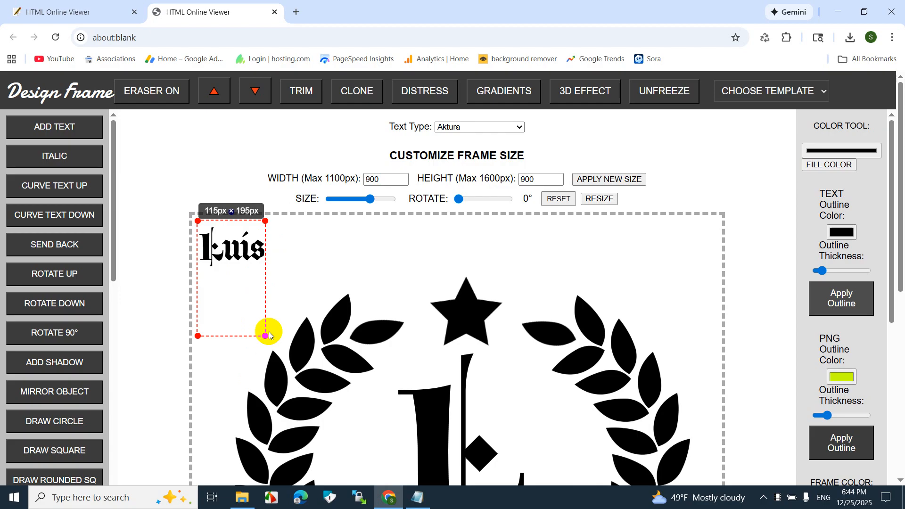
Enlarge the first-name text to nearly the wreath's inner width and centre it below the wreath.
{"action": "left_click_drag", "start_coordinate": [265, 333], "coordinate": [325, 404]}
{"action": "left_click_drag", "start_coordinate": [227, 273], "coordinate": [264, 480]}
{"action": "scroll", "coordinate": [251, 296], "scroll_direction": "down", "scroll_amount": 5}
{"action": "left_click_drag", "start_coordinate": [333, 151], "coordinate": [444, 123]}
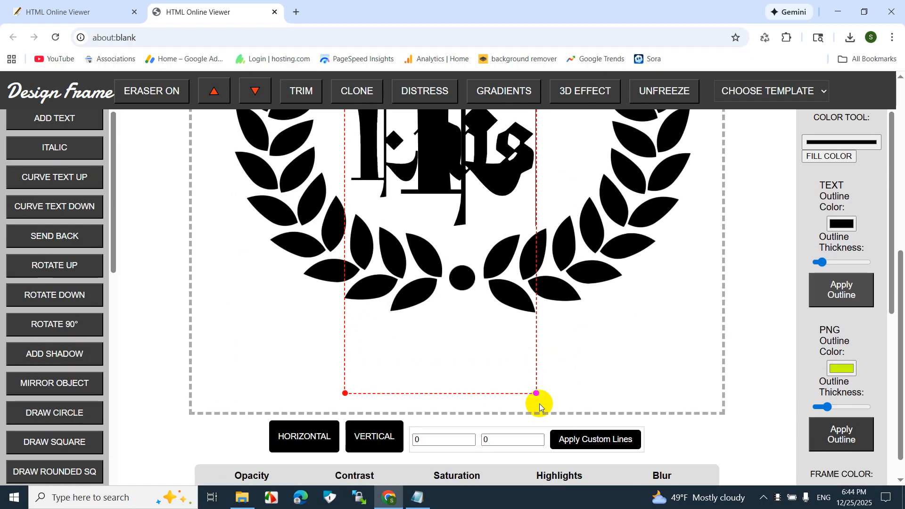
{"action": "left_click_drag", "start_coordinate": [540, 397], "coordinate": [479, 344]}
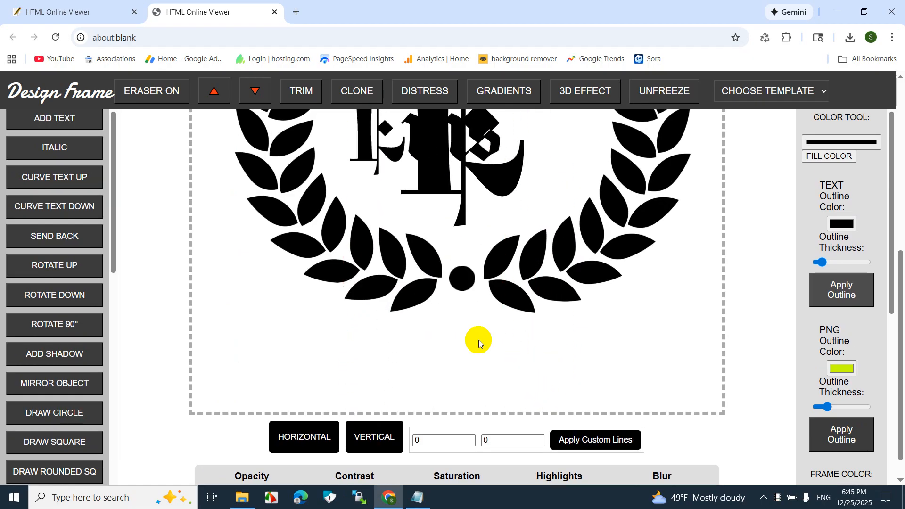
{"action": "left_click_drag", "start_coordinate": [377, 151], "coordinate": [405, 377]}
{"action": "left_click", "coordinate": [620, 362]}
Check the whole logo and download the design as a PNG.
{"action": "scroll", "coordinate": [620, 361], "scroll_direction": "up", "scroll_amount": 5}
{"action": "scroll", "coordinate": [621, 361], "scroll_direction": "down", "scroll_amount": 5}
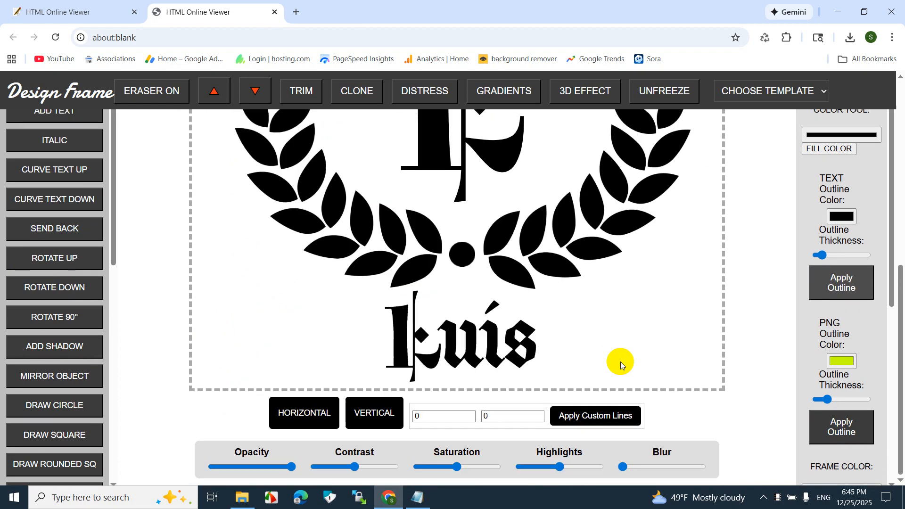
{"action": "scroll", "coordinate": [110, 319], "scroll_direction": "down", "scroll_amount": 5}
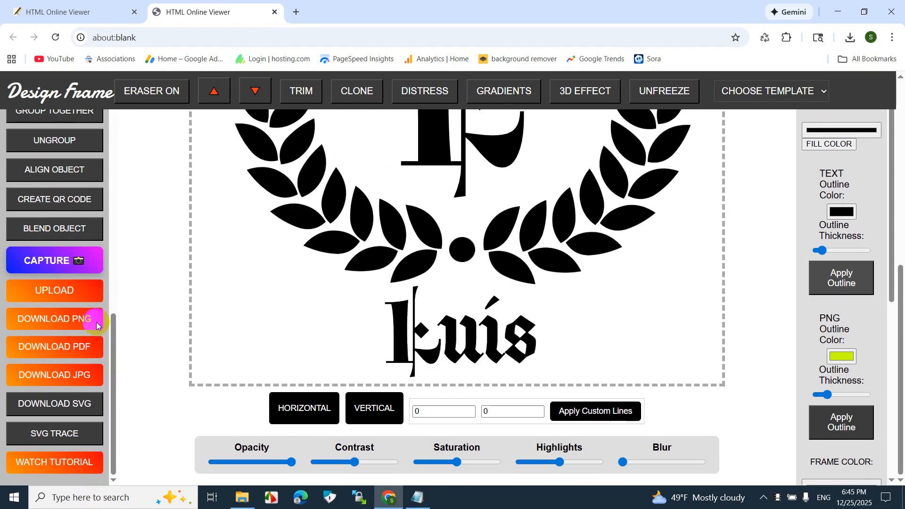
{"action": "left_click", "coordinate": [80, 320]}
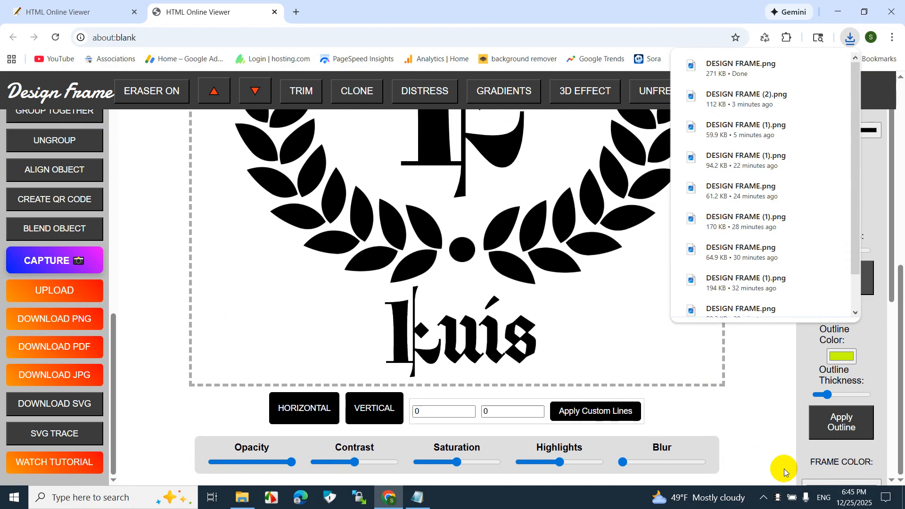
Upload the gold2 texture image and the newly exported DESIGN FRAME PNG from Downloads.
{"action": "left_click", "coordinate": [31, 306]}
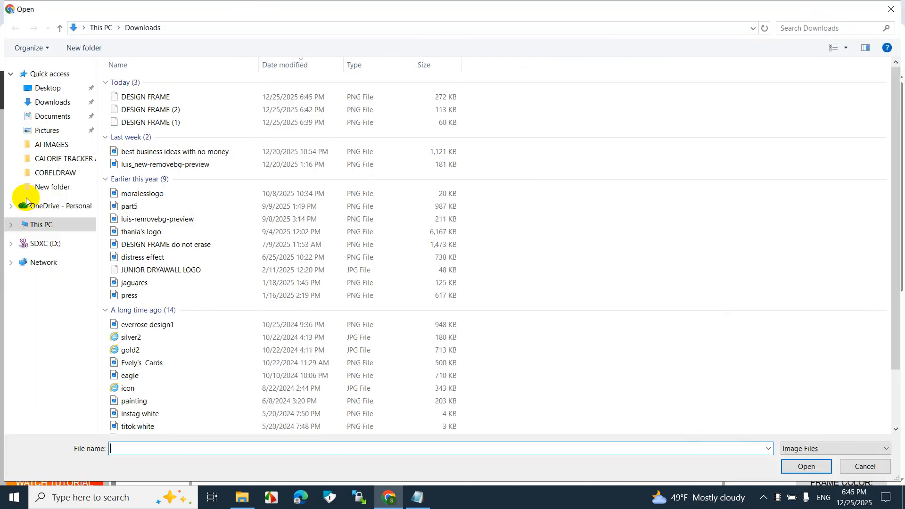
{"action": "double_click", "coordinate": [127, 351]}
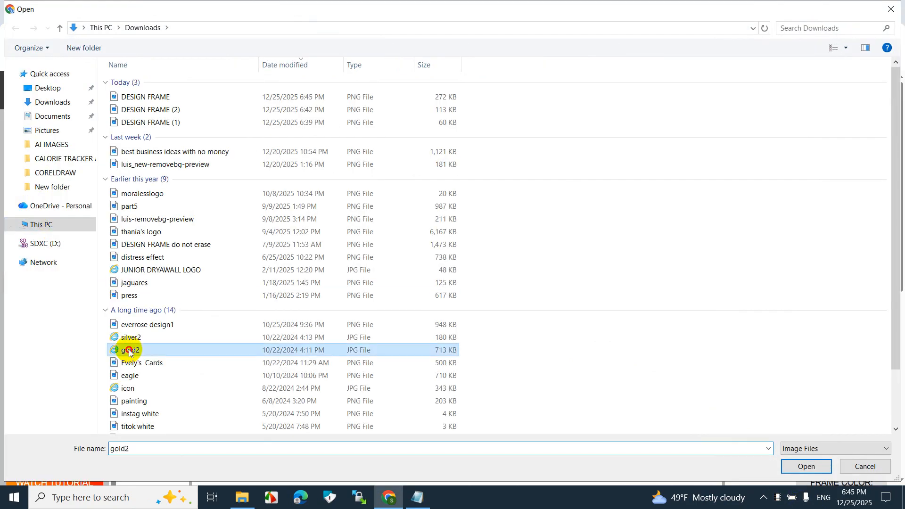
{"action": "left_click", "coordinate": [51, 314]}
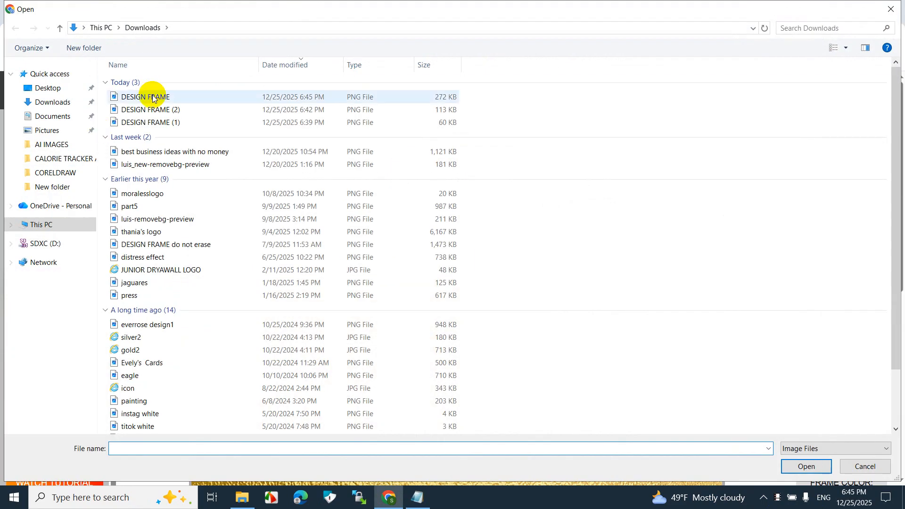
{"action": "double_click", "coordinate": [128, 98]}
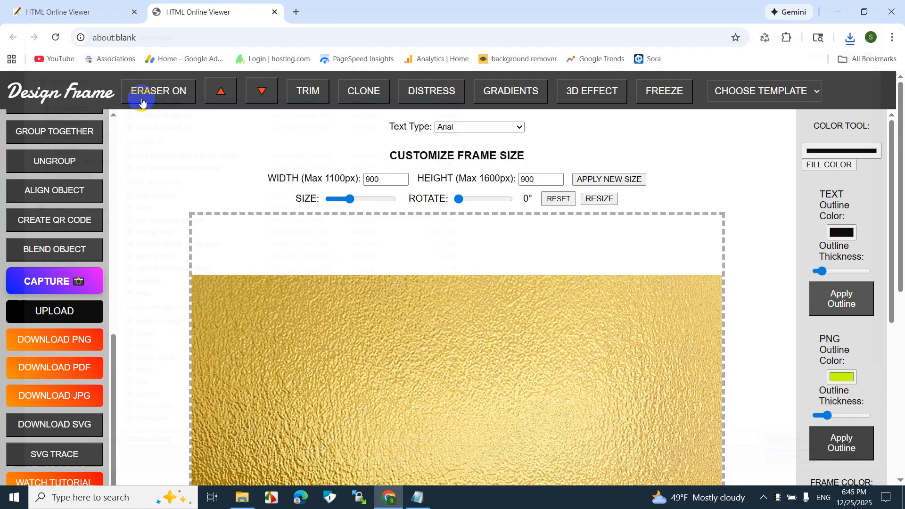
Scale down the black logo image so that it lies entirely within the gold texture.
{"action": "left_click", "coordinate": [457, 259]}
{"action": "scroll", "coordinate": [457, 258], "scroll_direction": "down", "scroll_amount": 2}
{"action": "scroll", "coordinate": [456, 259], "scroll_direction": "up", "scroll_amount": 3}
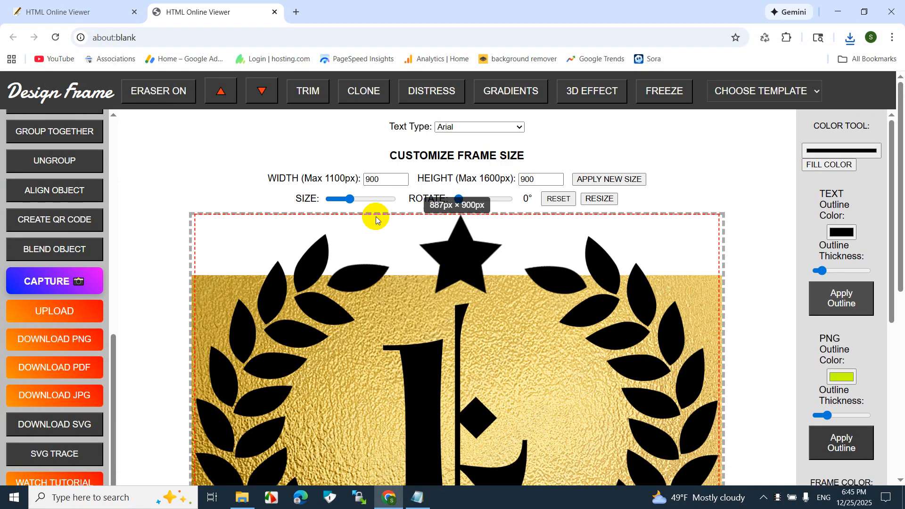
{"action": "mouse_move", "coordinate": [375, 201]}
{"action": "left_mouse_down"}
{"action": "mouse_move", "coordinate": [367, 198]}
{"action": "mouse_move", "coordinate": [376, 206]}
{"action": "left_mouse_up"}
{"action": "scroll", "coordinate": [375, 206], "scroll_direction": "down", "scroll_amount": 7}
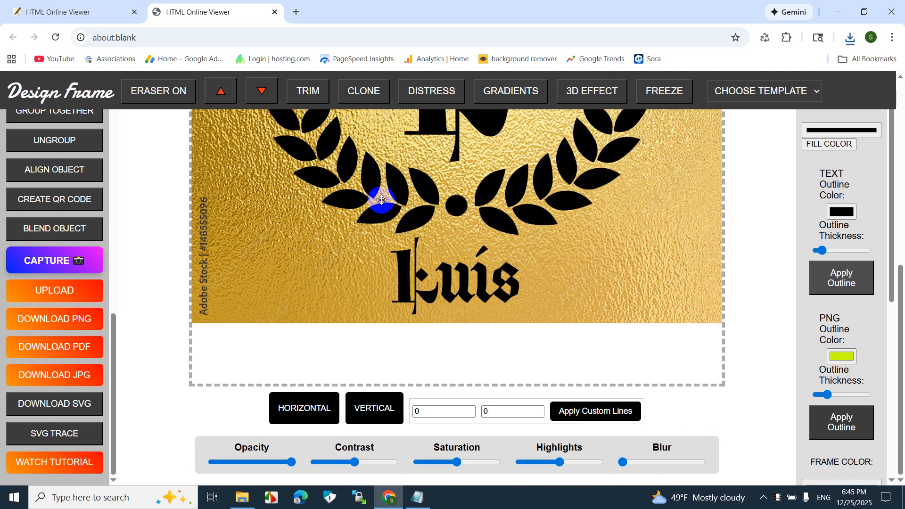
{"action": "scroll", "coordinate": [377, 197], "scroll_direction": "up", "scroll_amount": 3}
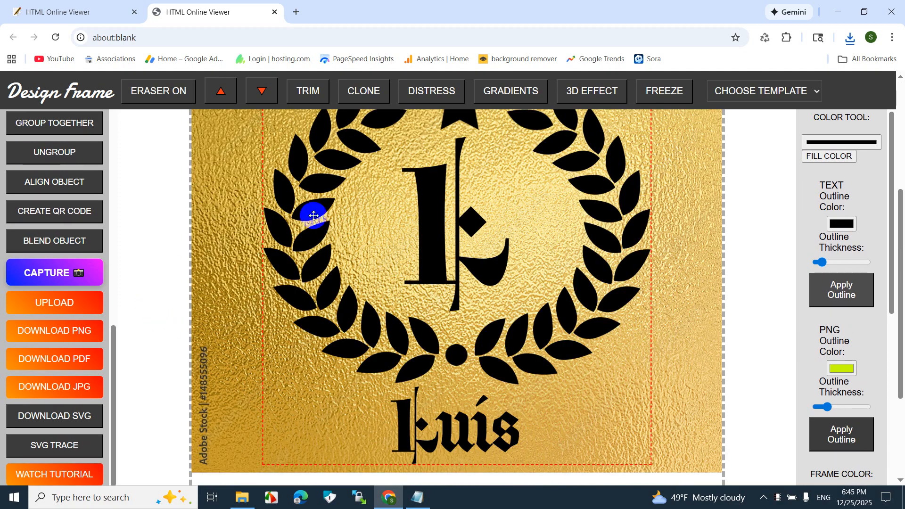
Capture the gold texture in the logo's shape and delete the gold background image.
{"action": "left_click", "coordinate": [41, 276]}
{"action": "left_click", "coordinate": [198, 175]}
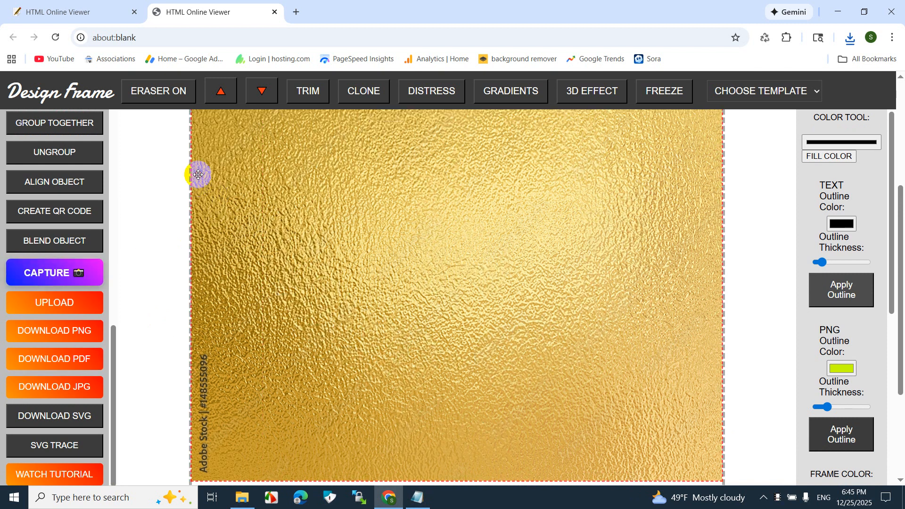
{"action": "key", "text": "Delete"}
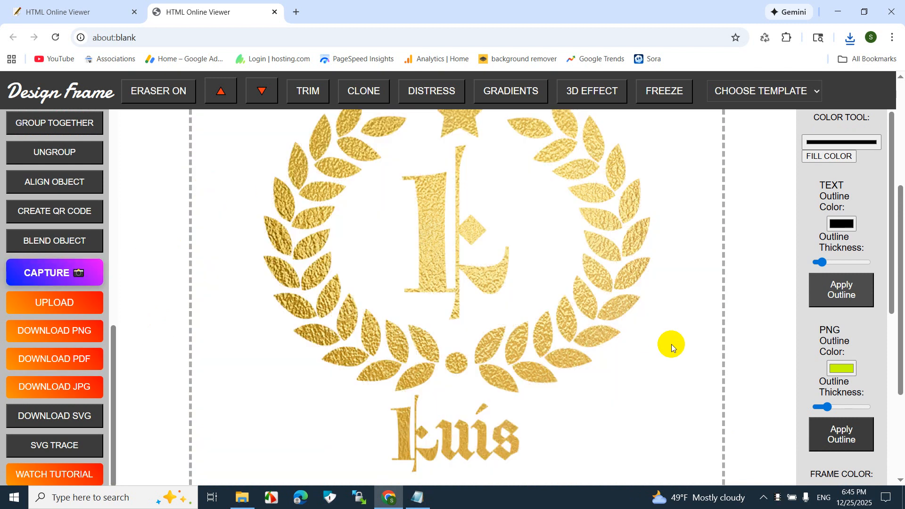
Set the frame colour to black behind the gold logo.
{"action": "scroll", "coordinate": [819, 333], "scroll_direction": "down", "scroll_amount": 6}
{"action": "left_click", "coordinate": [838, 202]}
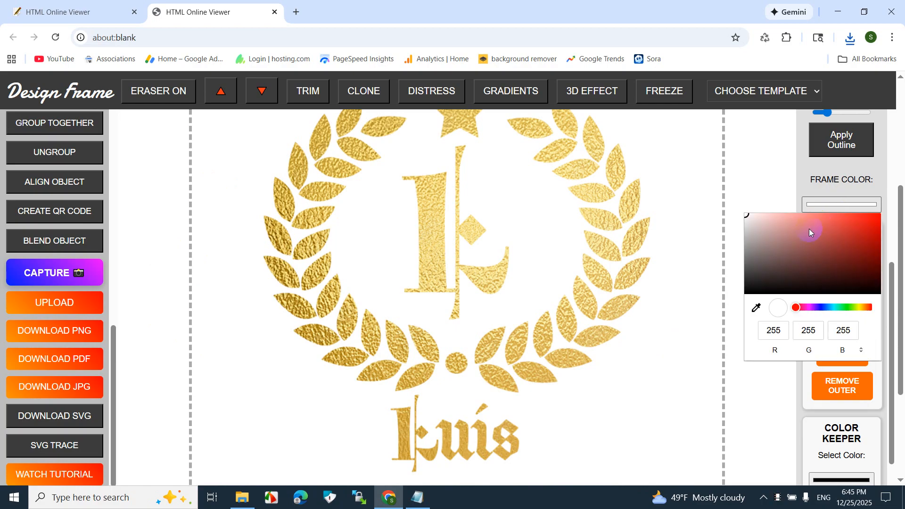
{"action": "left_click_drag", "start_coordinate": [809, 229], "coordinate": [733, 304]}
{"action": "left_click", "coordinate": [763, 178]}
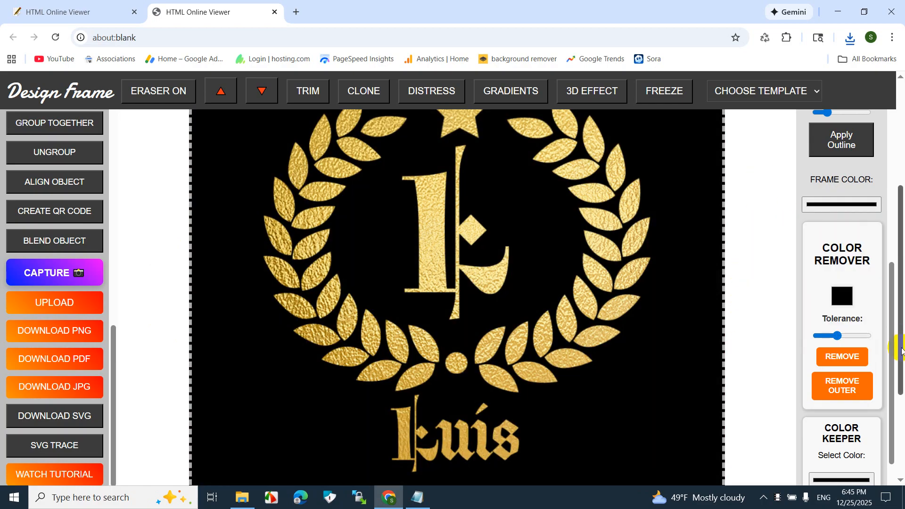
Examine the finished gold logo on the black frame, from the star down to the name below the wreath.
{"action": "left_click_drag", "start_coordinate": [901, 351], "coordinate": [901, 326]}
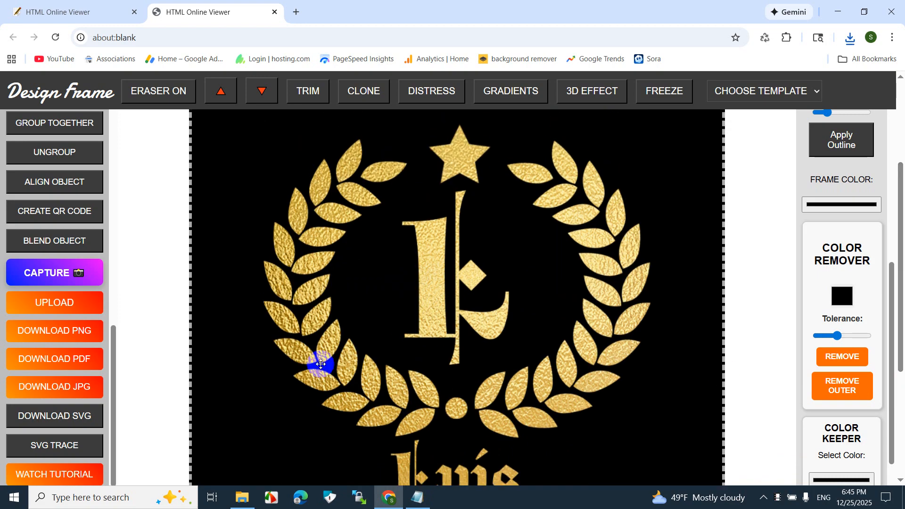
{"action": "scroll", "coordinate": [501, 409], "scroll_direction": "down", "scroll_amount": 4}
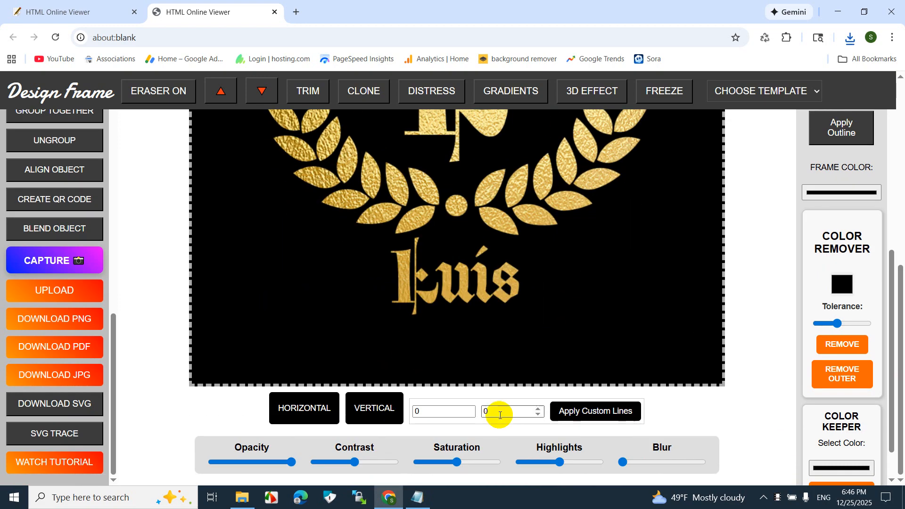
{"action": "scroll", "coordinate": [506, 423], "scroll_direction": "up", "scroll_amount": 5}
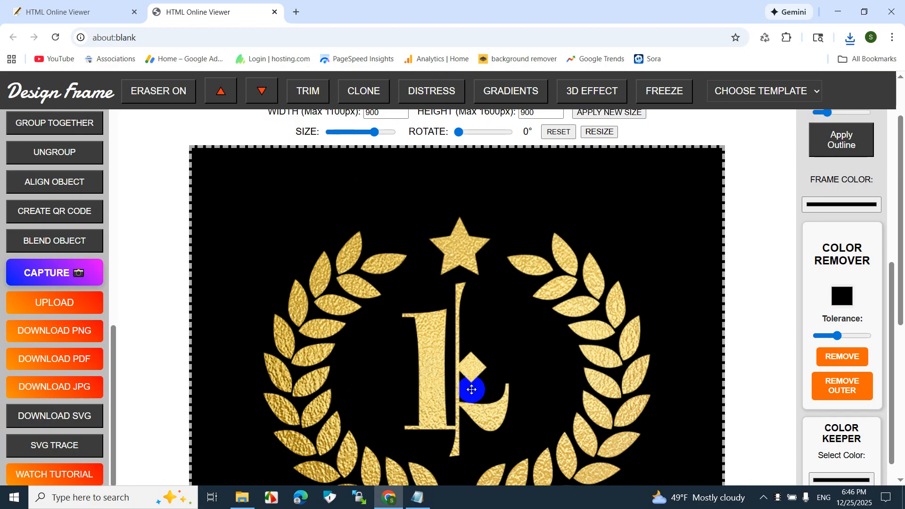
{"action": "scroll", "coordinate": [472, 389], "scroll_direction": "down", "scroll_amount": 5}
{"action": "scroll", "coordinate": [519, 404], "scroll_direction": "up", "scroll_amount": 4}
{"action": "scroll", "coordinate": [579, 369], "scroll_direction": "down", "scroll_amount": 4}
{"action": "scroll", "coordinate": [581, 375], "scroll_direction": "up", "scroll_amount": 6}
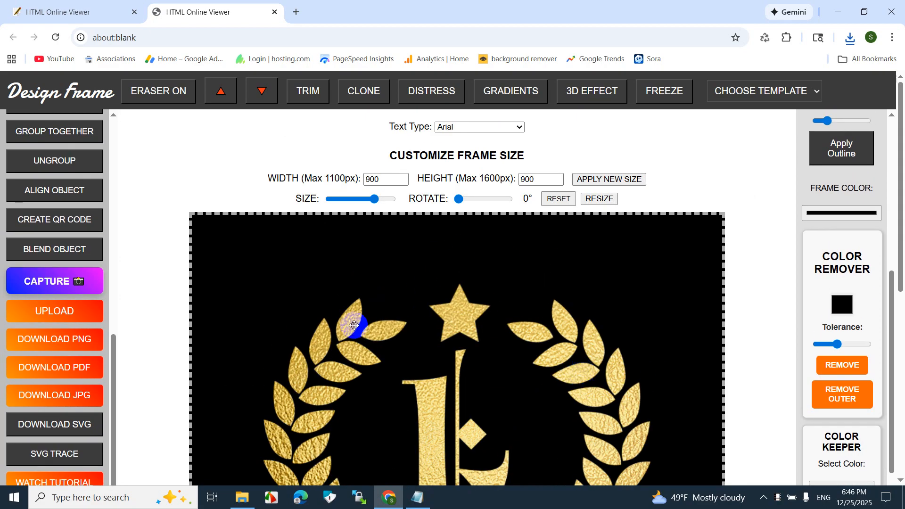
{"action": "scroll", "coordinate": [68, 273], "scroll_direction": "up", "scroll_amount": 5}
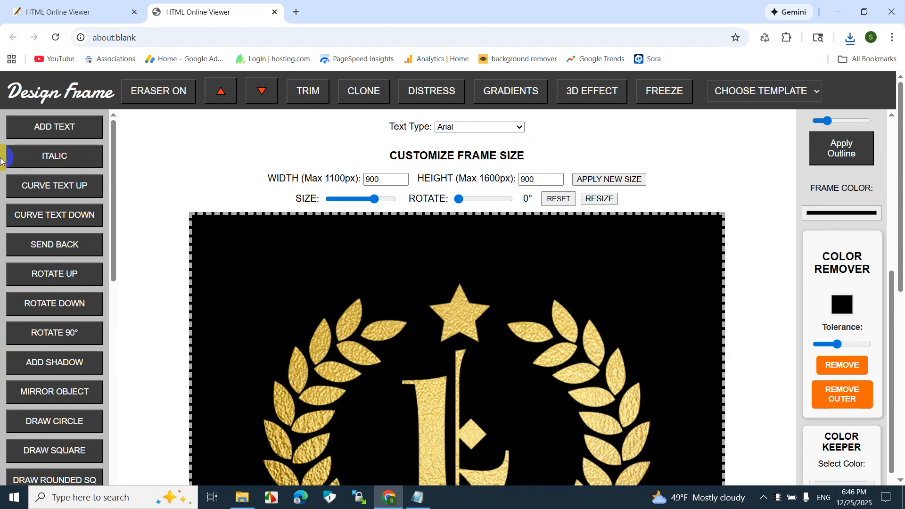
{"action": "scroll", "coordinate": [672, 234], "scroll_direction": "down", "scroll_amount": 8}
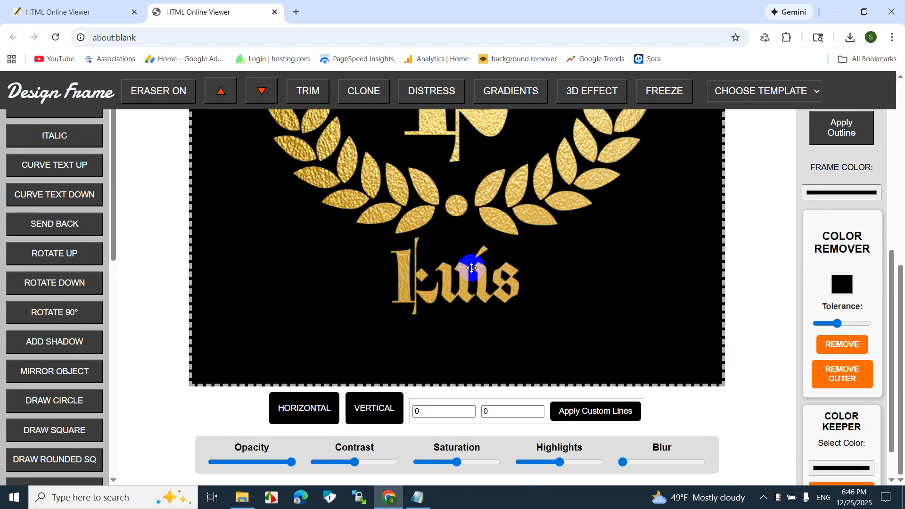
{"action": "scroll", "coordinate": [467, 269], "scroll_direction": "up", "scroll_amount": 3}
{"action": "scroll", "coordinate": [467, 269], "scroll_direction": "down", "scroll_amount": 3}
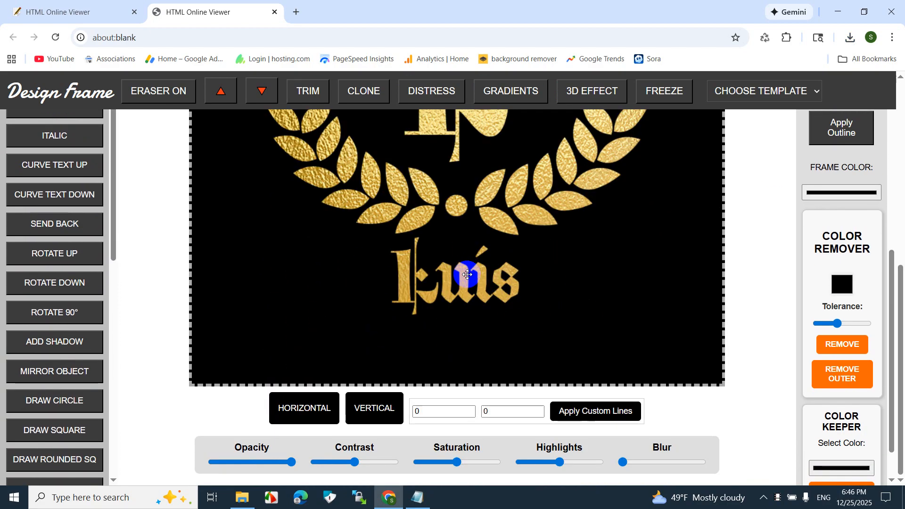
{"action": "scroll", "coordinate": [468, 275], "scroll_direction": "up", "scroll_amount": 5}
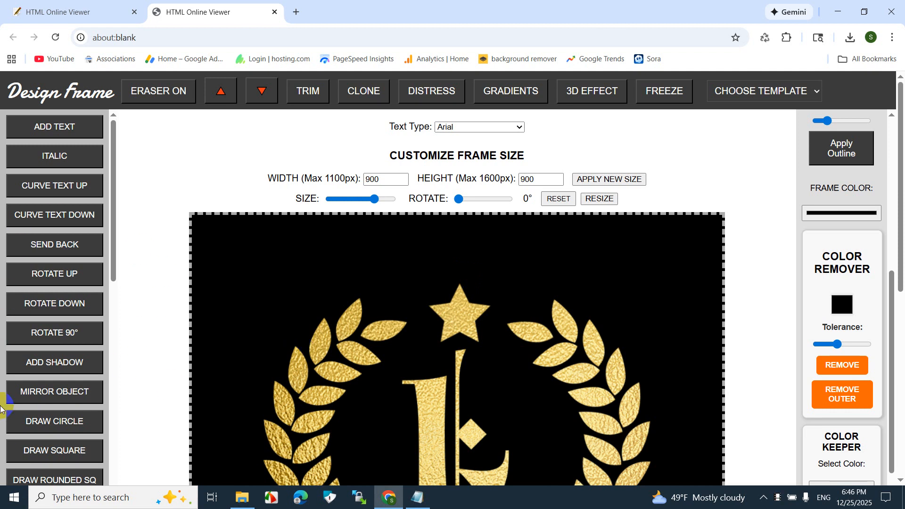
{"action": "scroll", "coordinate": [124, 349], "scroll_direction": "down", "scroll_amount": 8}
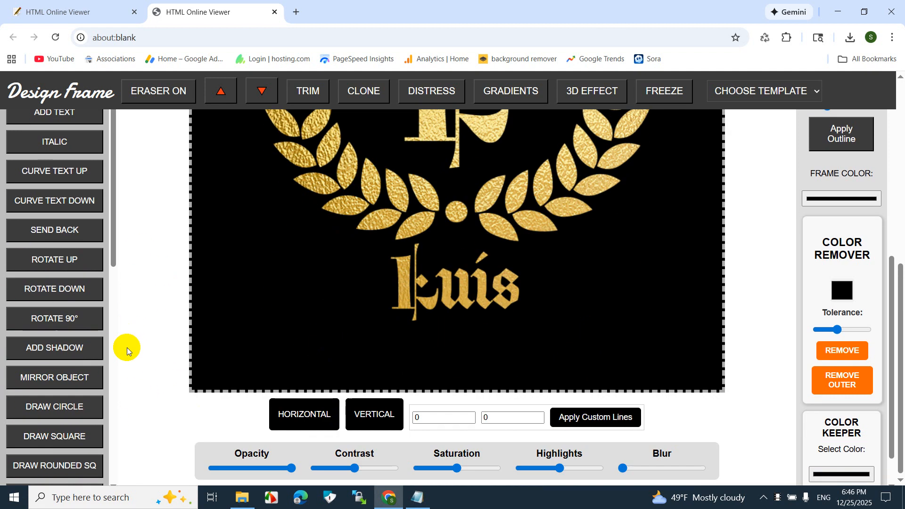
{"action": "scroll", "coordinate": [521, 325], "scroll_direction": "up", "scroll_amount": 8}
{"action": "scroll", "coordinate": [520, 324], "scroll_direction": "down", "scroll_amount": 8}
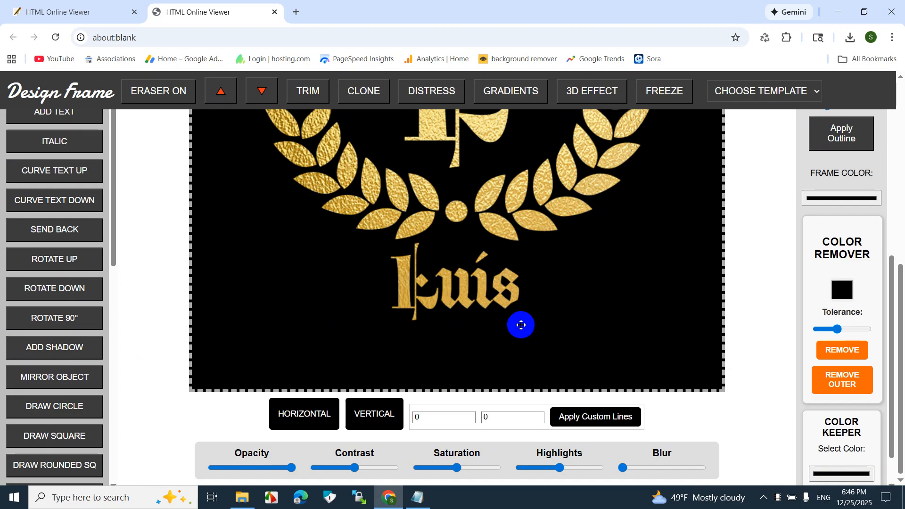
{"action": "scroll", "coordinate": [520, 324], "scroll_direction": "up", "scroll_amount": 7}
{"action": "scroll", "coordinate": [528, 326], "scroll_direction": "down", "scroll_amount": 6}
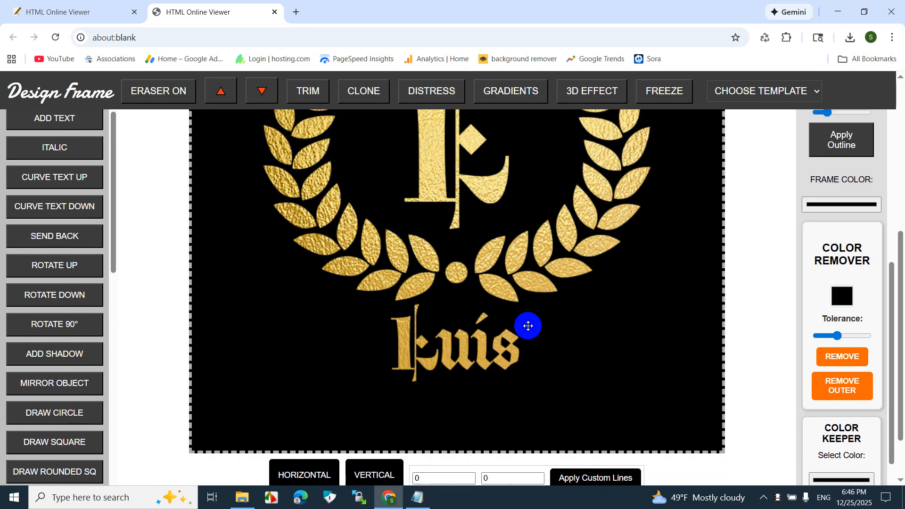